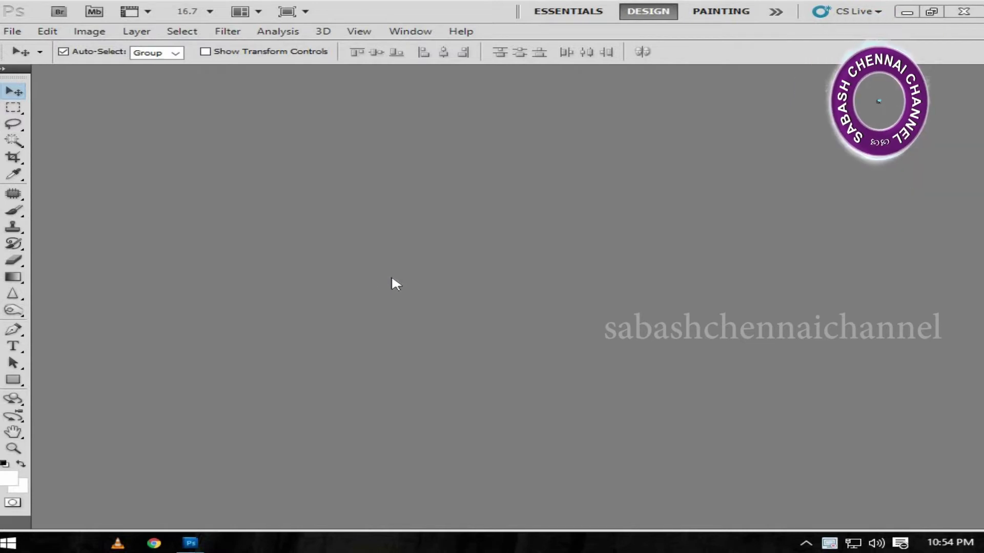
Create a new 1920×1080, 300 pixels/inch RGB Color document with a White background
{"action": "left_click", "coordinate": [12, 32]}
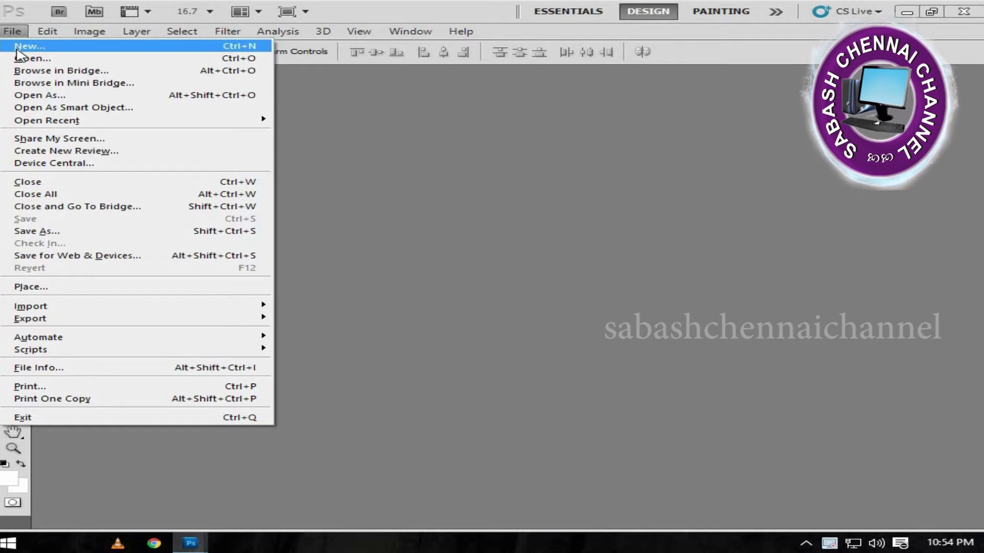
{"action": "left_click", "coordinate": [16, 47]}
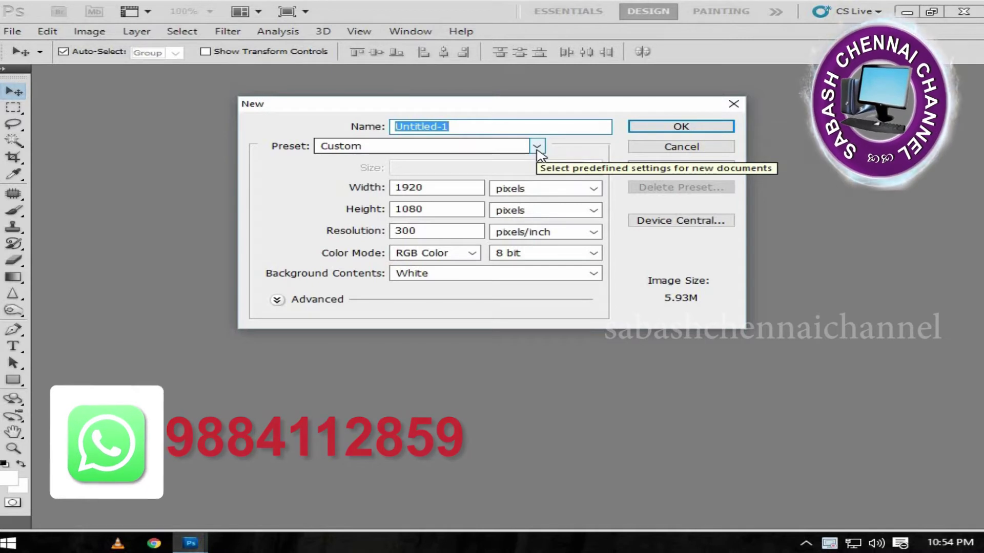
{"action": "left_click", "coordinate": [439, 186]}
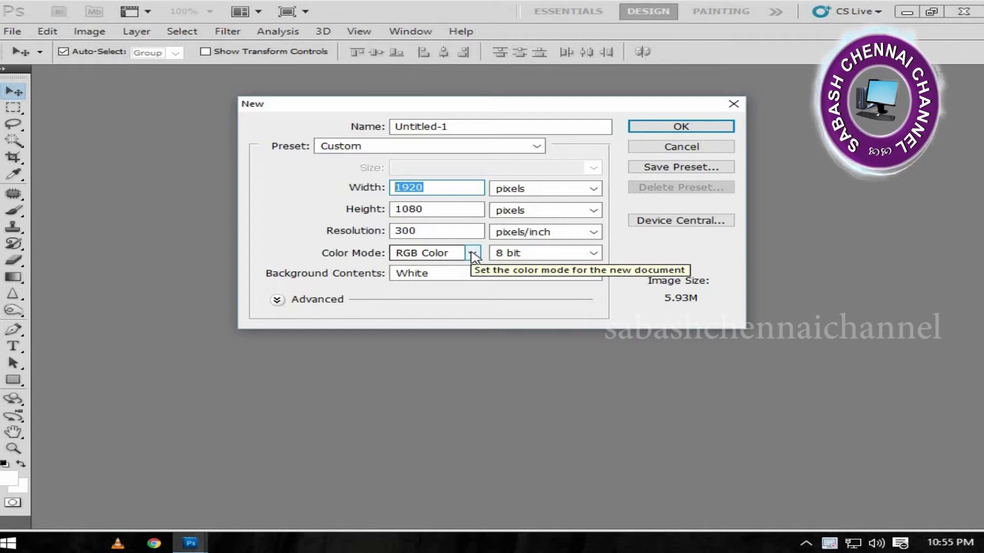
{"action": "left_click", "coordinate": [473, 253]}
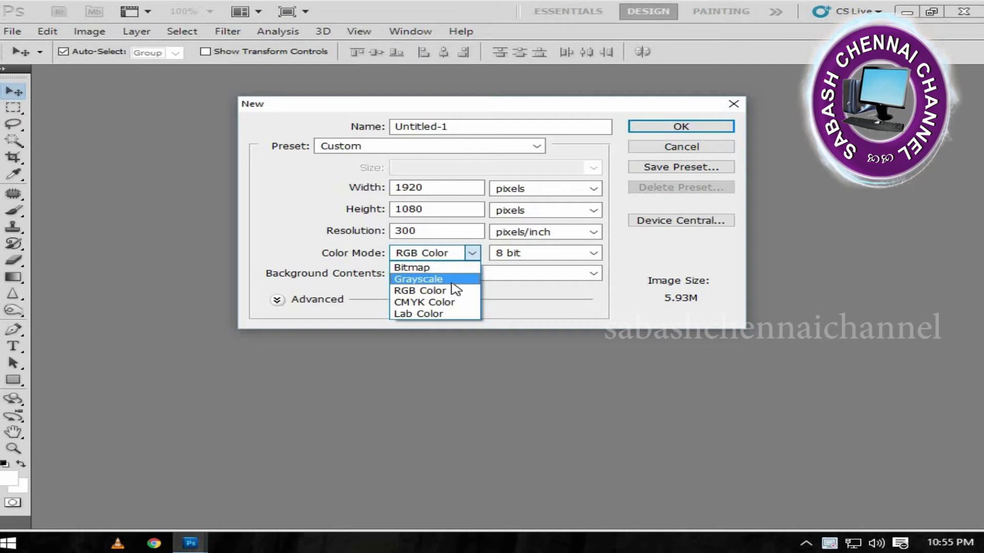
{"action": "left_click", "coordinate": [445, 277]}
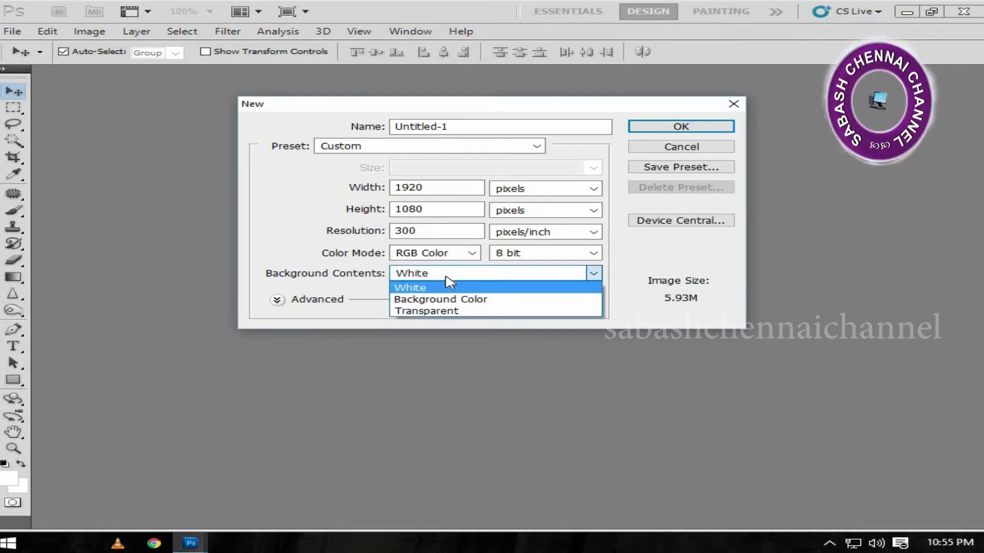
{"action": "left_click", "coordinate": [442, 290]}
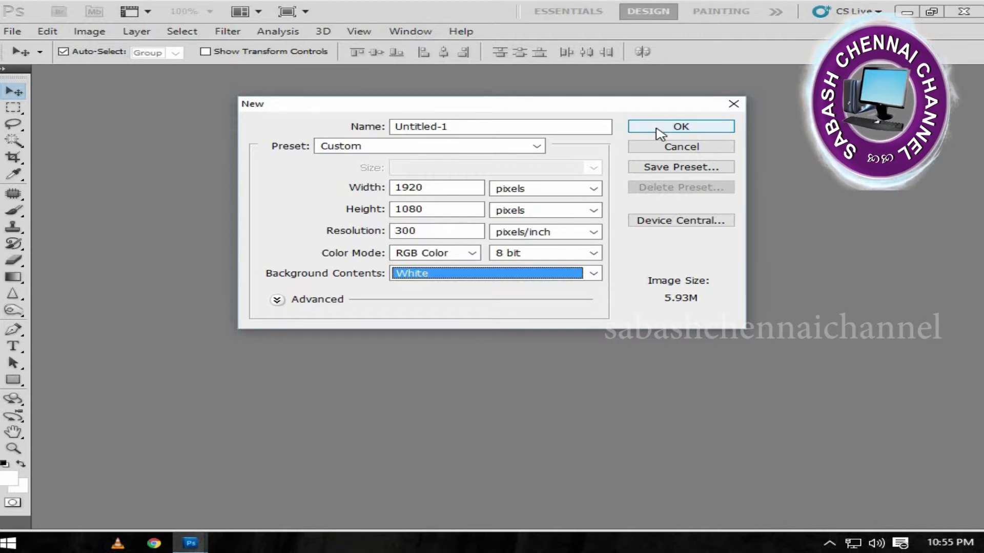
{"action": "left_click", "coordinate": [655, 129]}
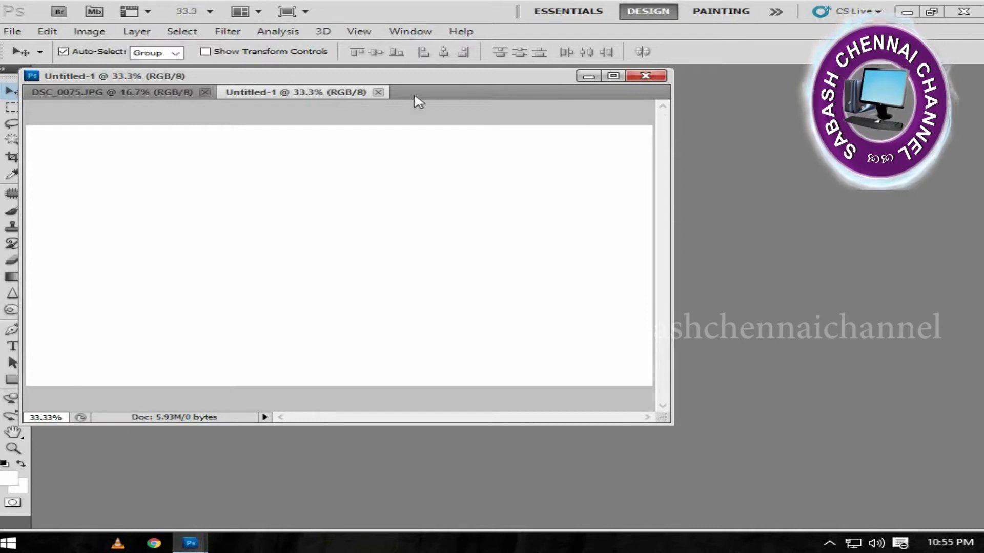
Set a new document's background contents to Background Color, then open the photo DSC_0075.JPG
{"action": "left_click", "coordinate": [14, 32]}
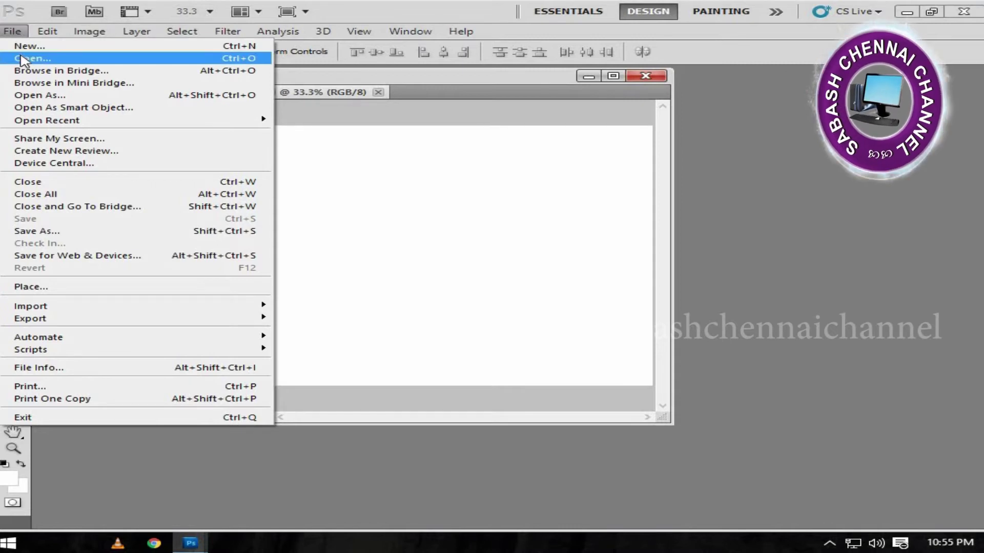
{"action": "left_click", "coordinate": [20, 46]}
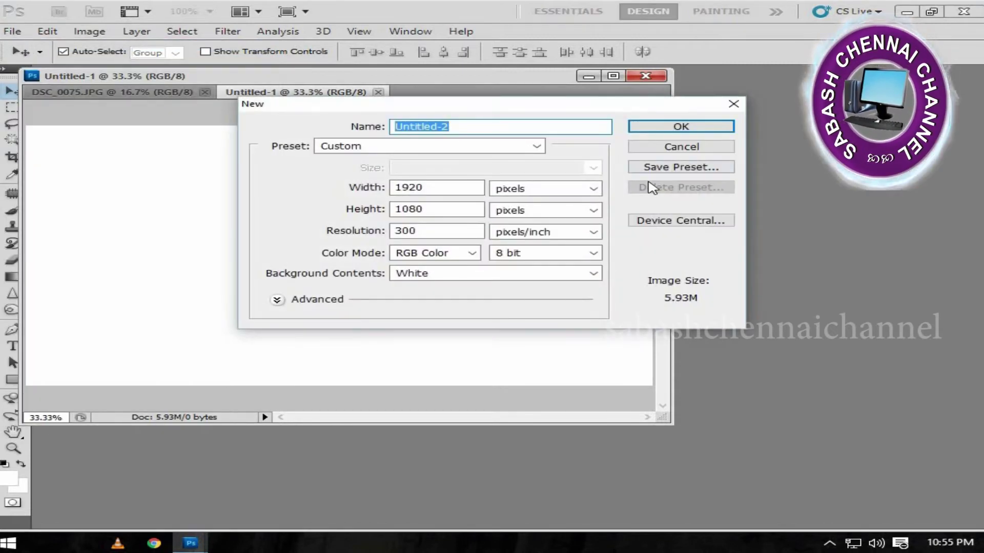
{"action": "left_click", "coordinate": [487, 275]}
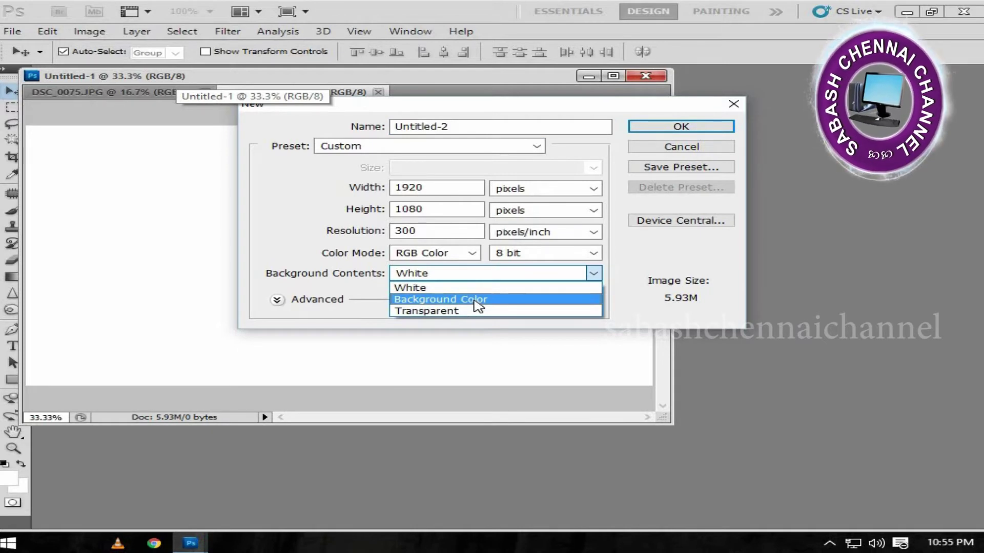
{"action": "left_click", "coordinate": [476, 302]}
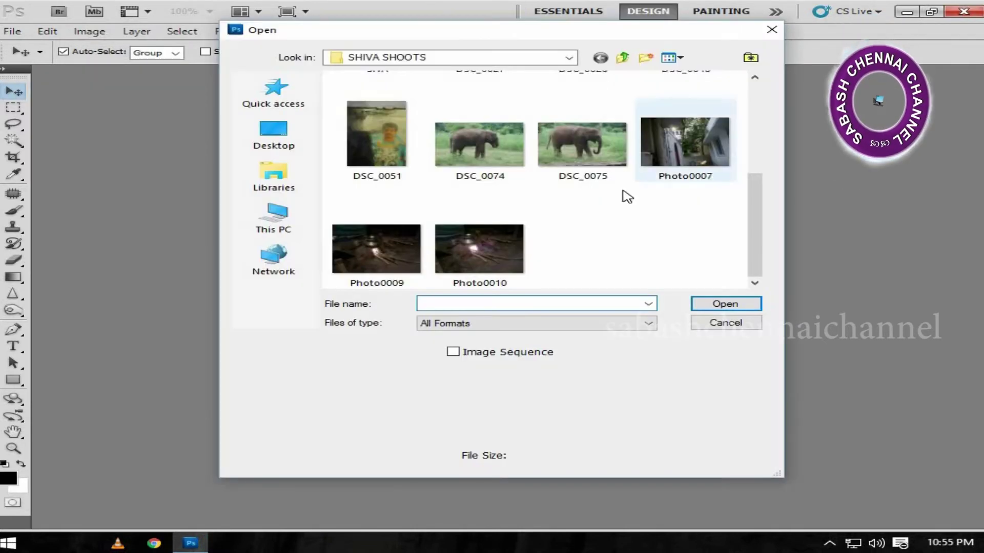
{"action": "left_click", "coordinate": [564, 143]}
{"action": "double_click", "coordinate": [564, 143]}
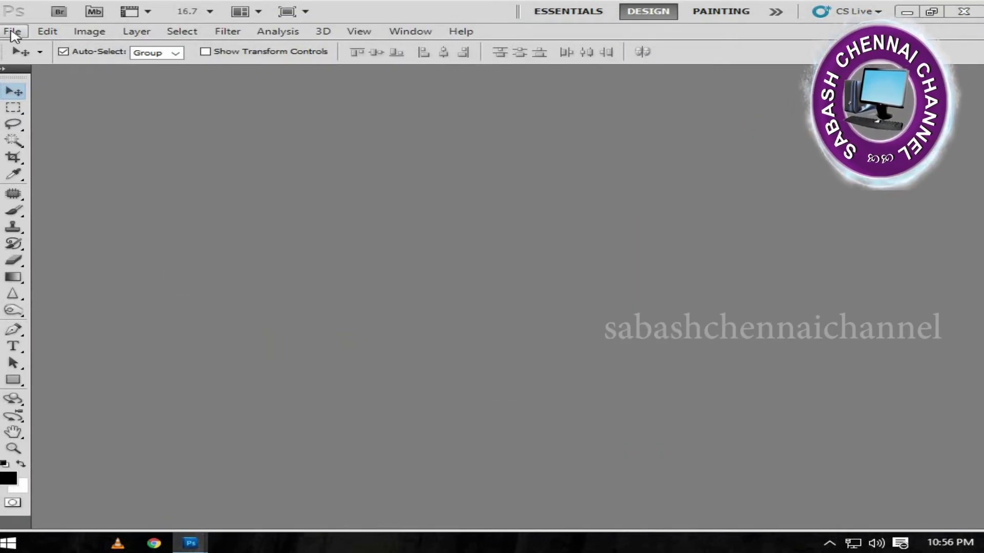
Create a blank Untitled-1 document and dock it as a tab beside DSC_0075.JPG
{"action": "left_click", "coordinate": [12, 31]}
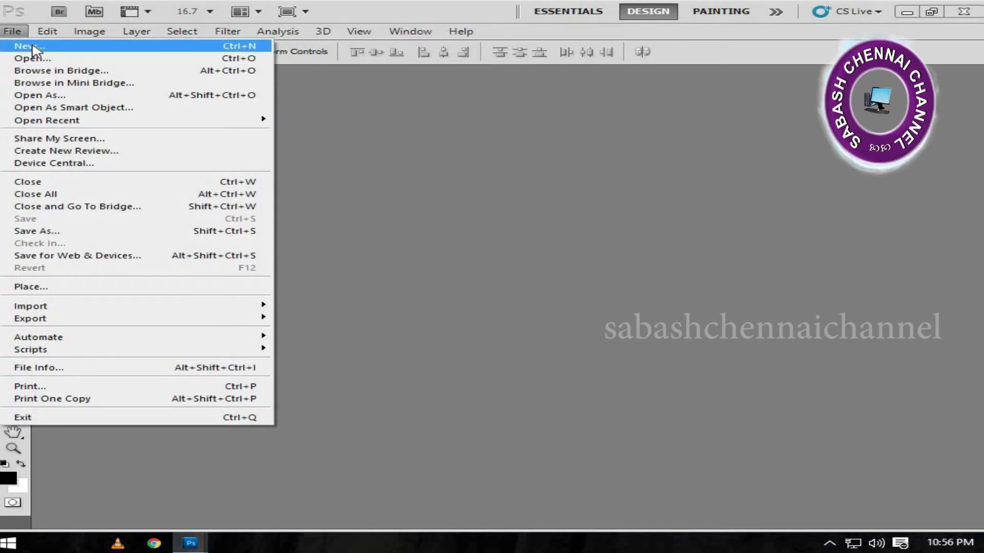
{"action": "left_click", "coordinate": [31, 47]}
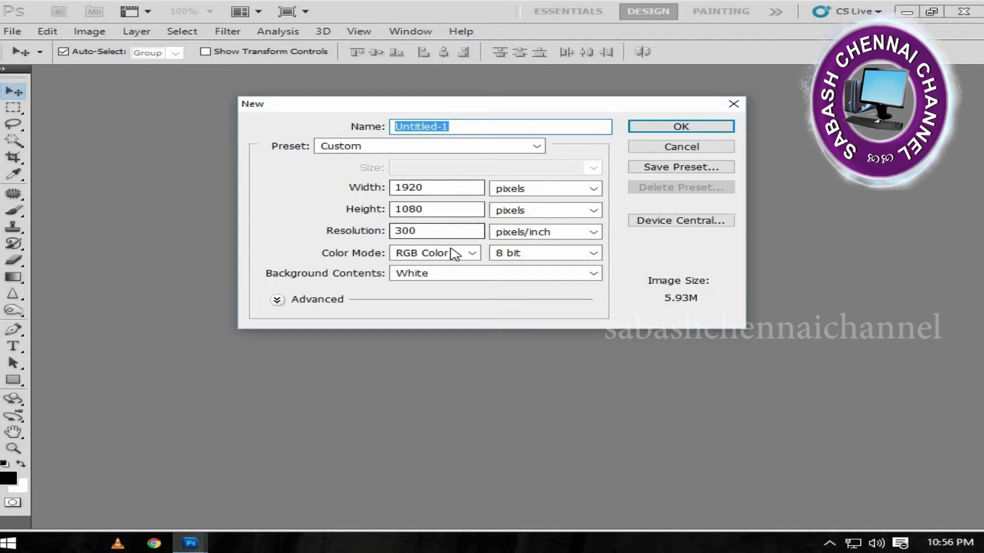
{"action": "left_click", "coordinate": [704, 135]}
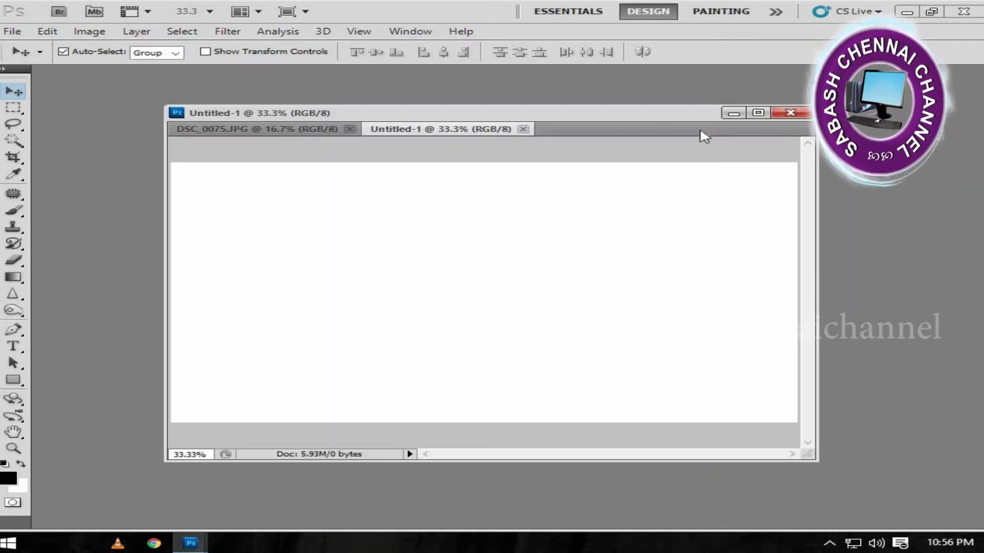
{"action": "mouse_move", "coordinate": [605, 118]}
{"action": "left_mouse_down"}
{"action": "mouse_move", "coordinate": [533, 78]}
{"action": "mouse_move", "coordinate": [538, 86]}
{"action": "left_mouse_up"}
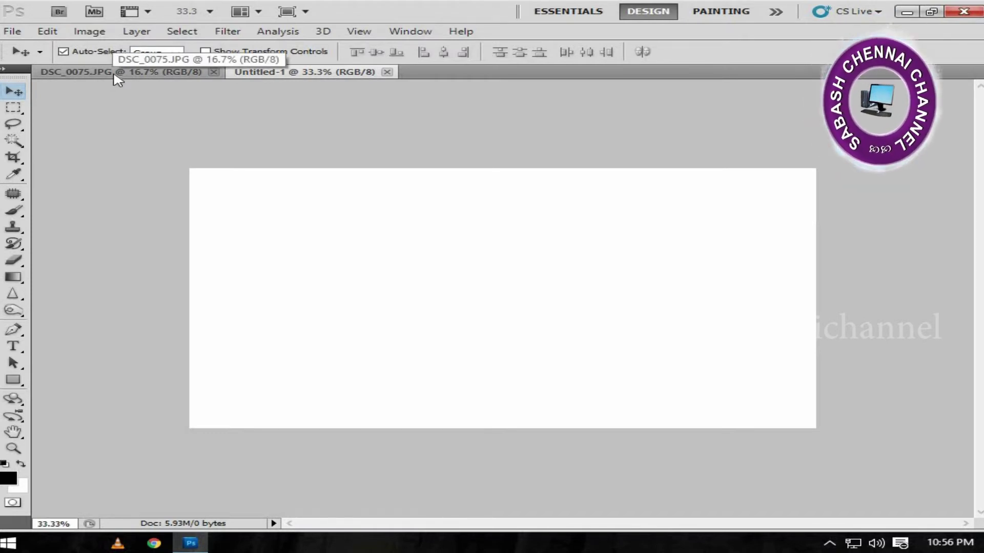
Drag the elephant photo from DSC_0075.JPG into Untitled-1 as Layer 1
{"action": "left_click", "coordinate": [116, 73]}
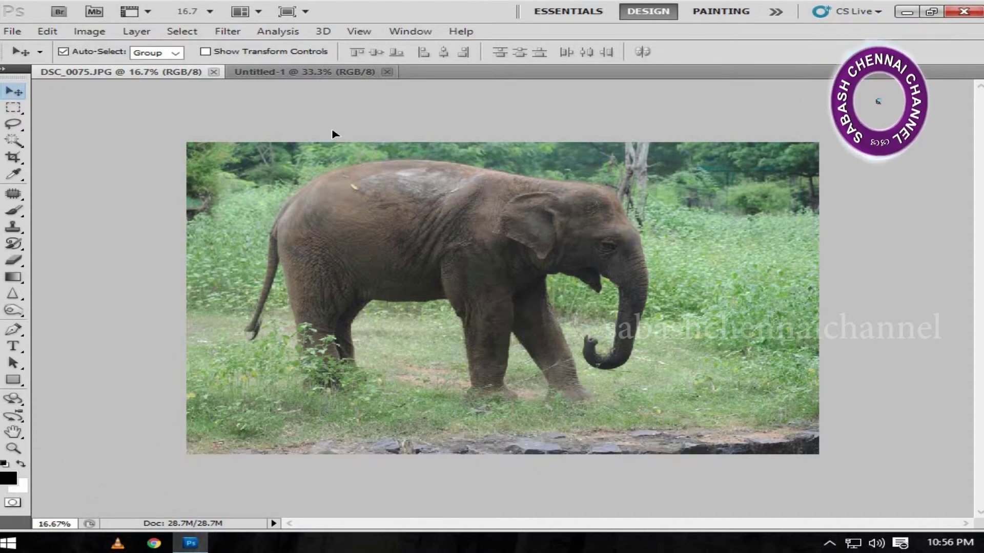
{"action": "mouse_move", "coordinate": [321, 74]}
{"action": "left_mouse_down"}
{"action": "mouse_move", "coordinate": [299, 86]}
{"action": "mouse_move", "coordinate": [384, 177]}
{"action": "left_mouse_up"}
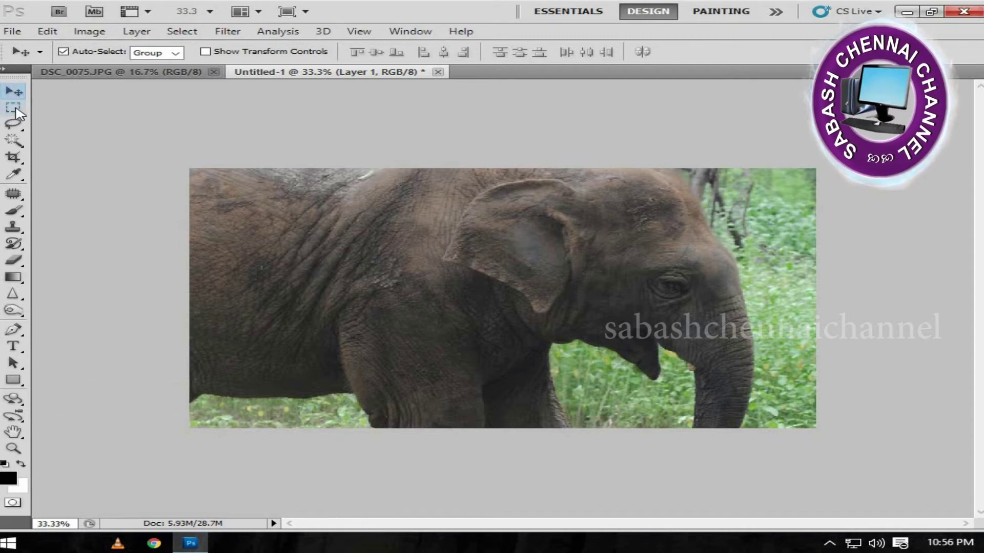
Draw a rectangular marquee on the ear and an elliptical marquee on the eye, then clear both
{"action": "left_click", "coordinate": [14, 108]}
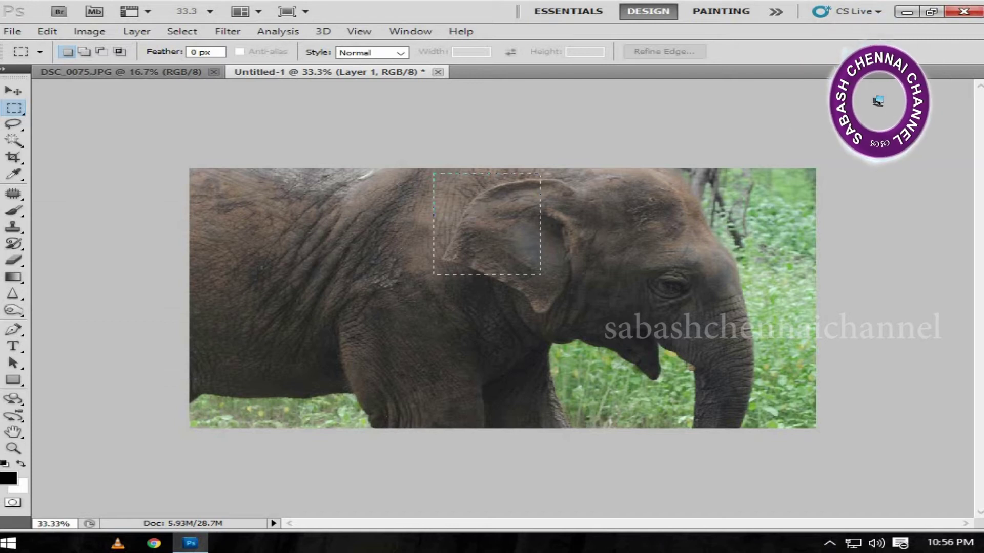
{"action": "left_click_drag", "start_coordinate": [599, 314], "coordinate": [609, 309]}
{"action": "right_click", "coordinate": [15, 109]}
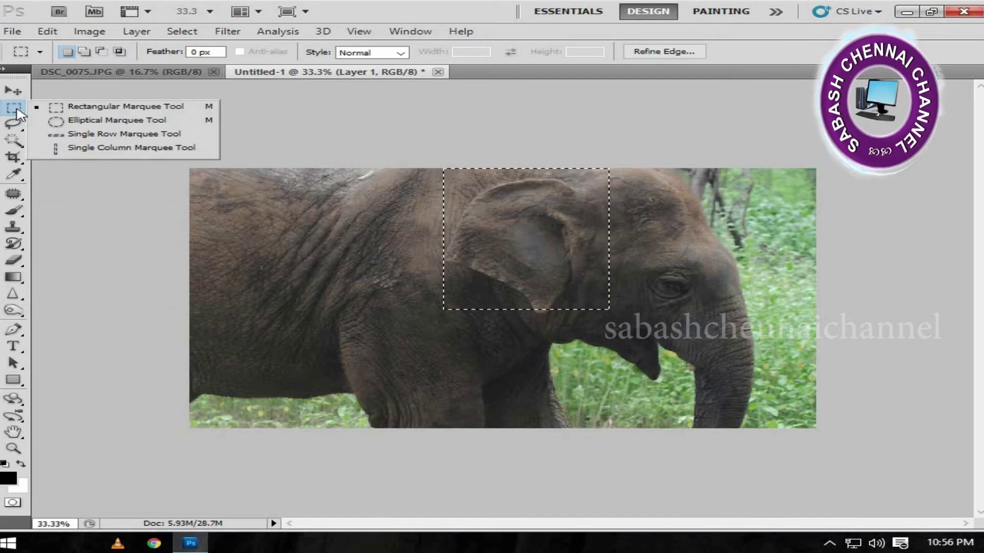
{"action": "left_click", "coordinate": [105, 122]}
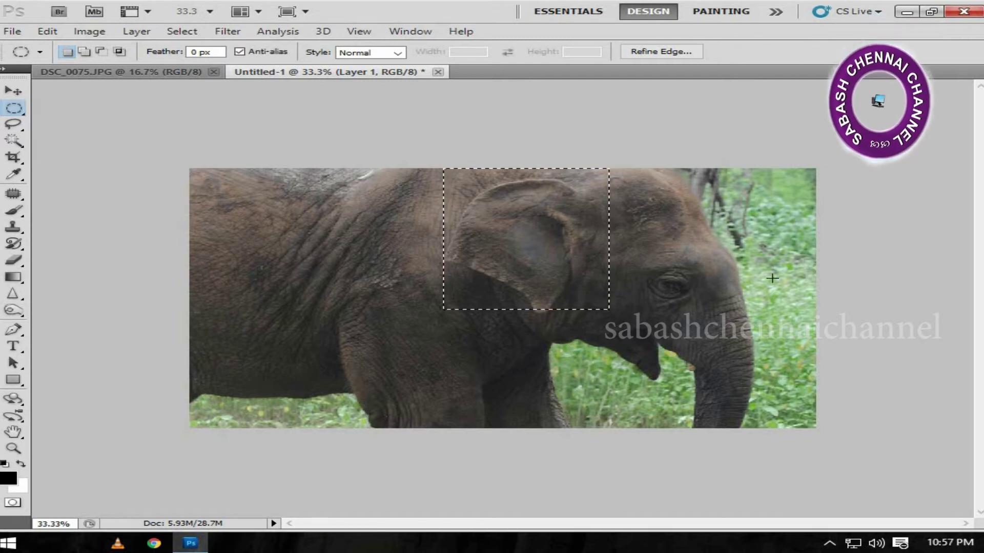
{"action": "left_click", "coordinate": [647, 257]}
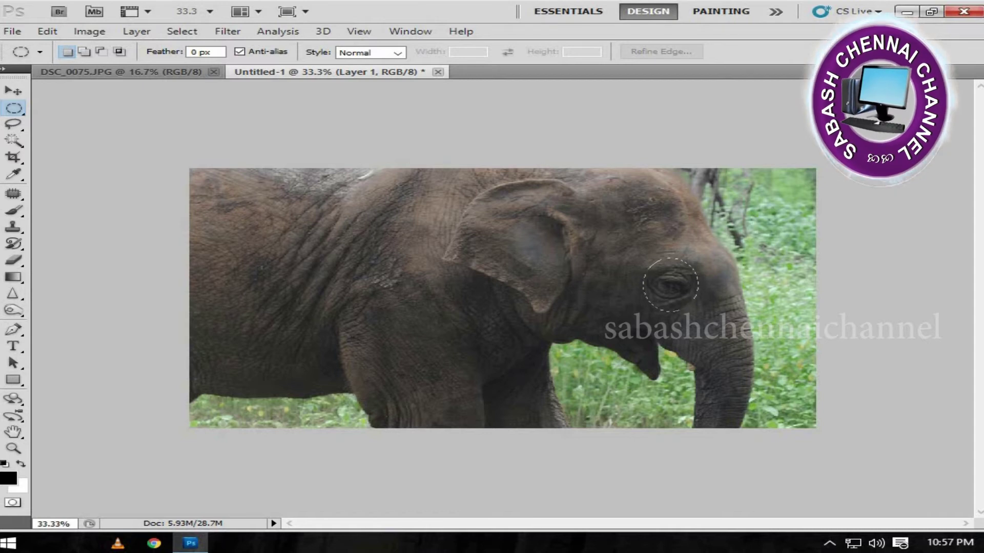
{"action": "left_click_drag", "start_coordinate": [689, 306], "coordinate": [698, 311]}
{"action": "left_click", "coordinate": [14, 125]}
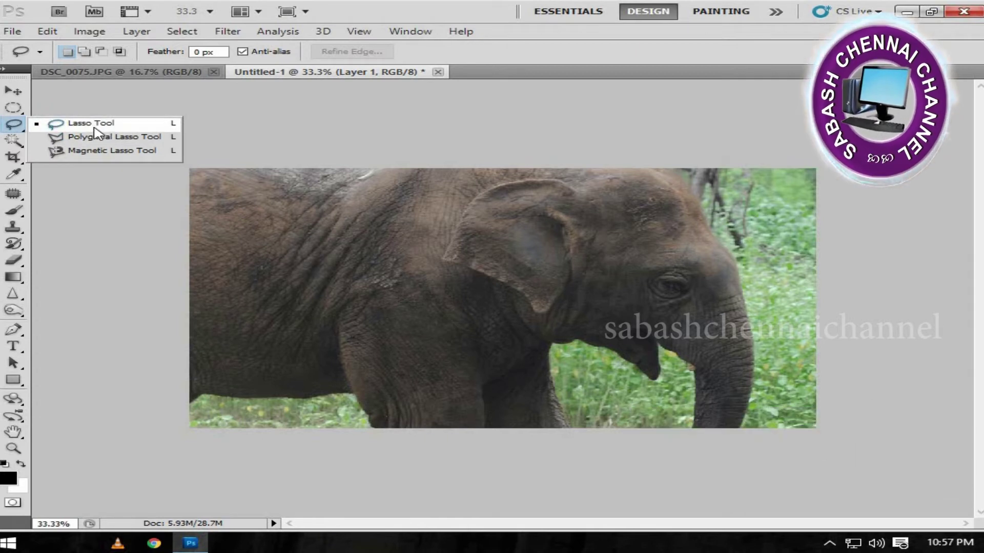
Lasso the elephant's head freehand, then make a triangular Polygonal Lasso selection on the shoulder and clear it
{"action": "left_click", "coordinate": [91, 123]}
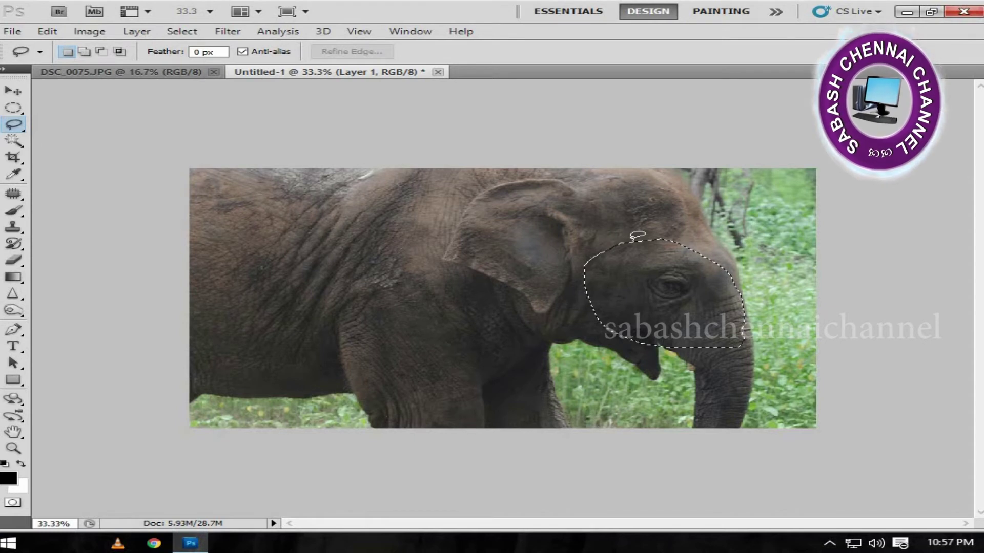
{"action": "left_click_drag", "start_coordinate": [584, 284], "coordinate": [664, 239]}
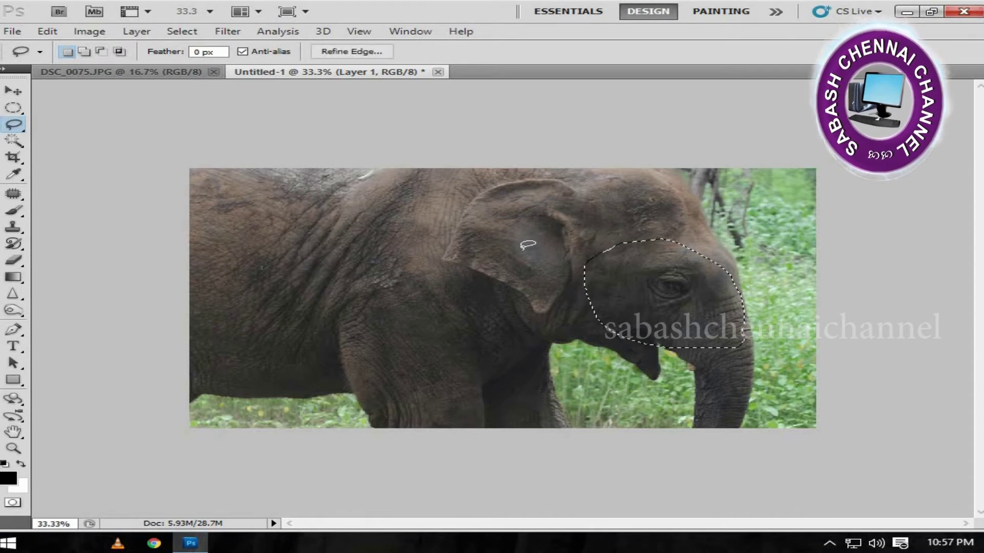
{"action": "right_click", "coordinate": [14, 125]}
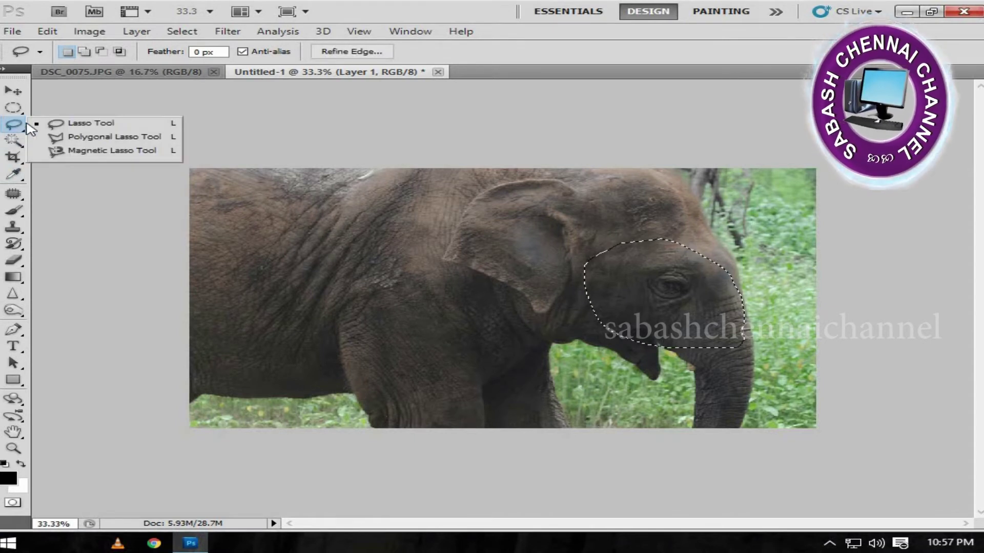
{"action": "left_click", "coordinate": [126, 137]}
{"action": "left_click", "coordinate": [400, 204]}
{"action": "left_click", "coordinate": [367, 202]}
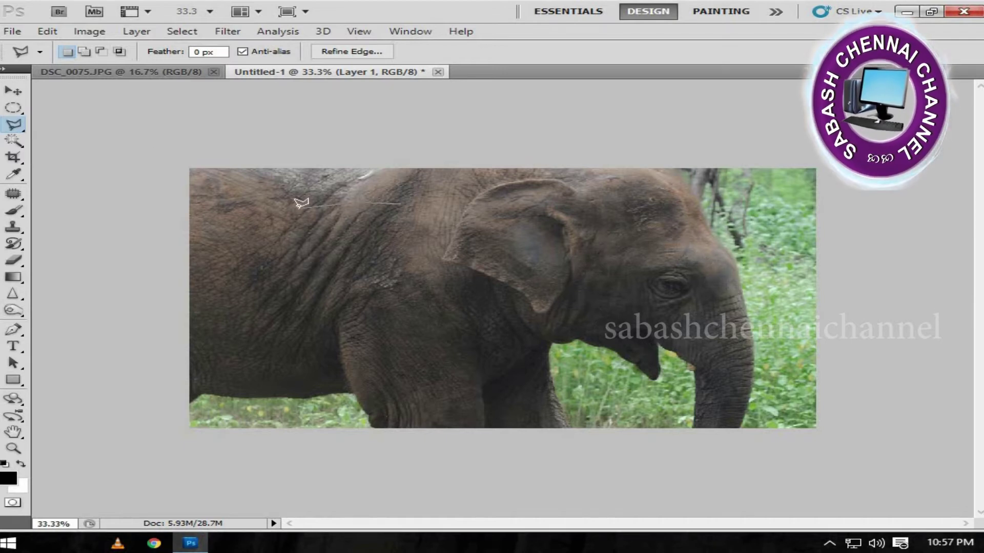
{"action": "left_click", "coordinate": [304, 246]}
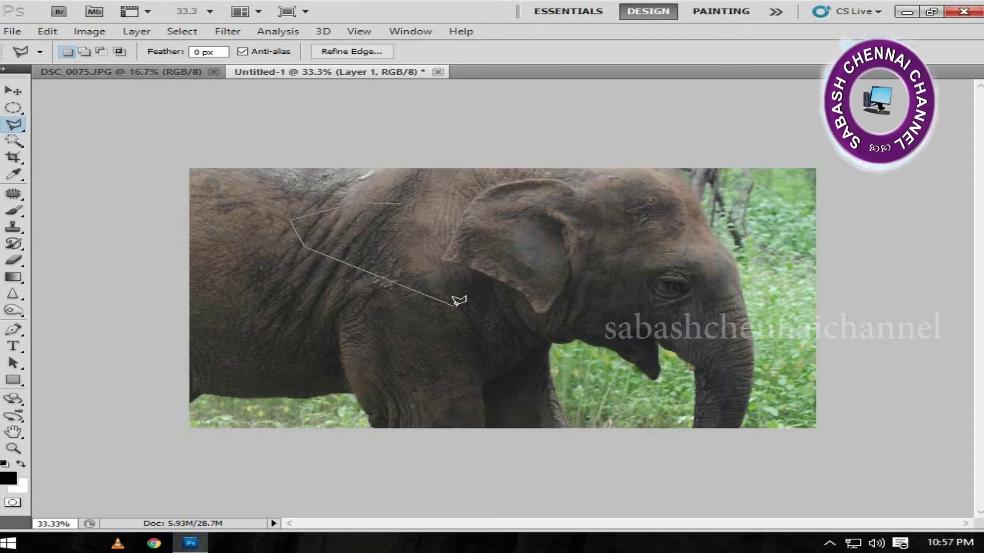
{"action": "left_click", "coordinate": [400, 203]}
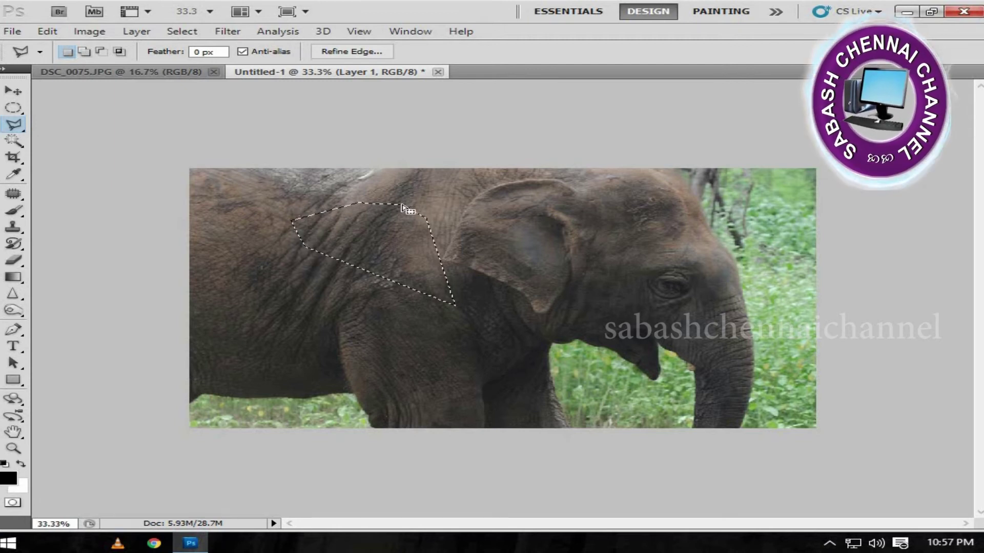
{"action": "key", "text": "ctrl+d"}
{"action": "left_click", "coordinate": [15, 127]}
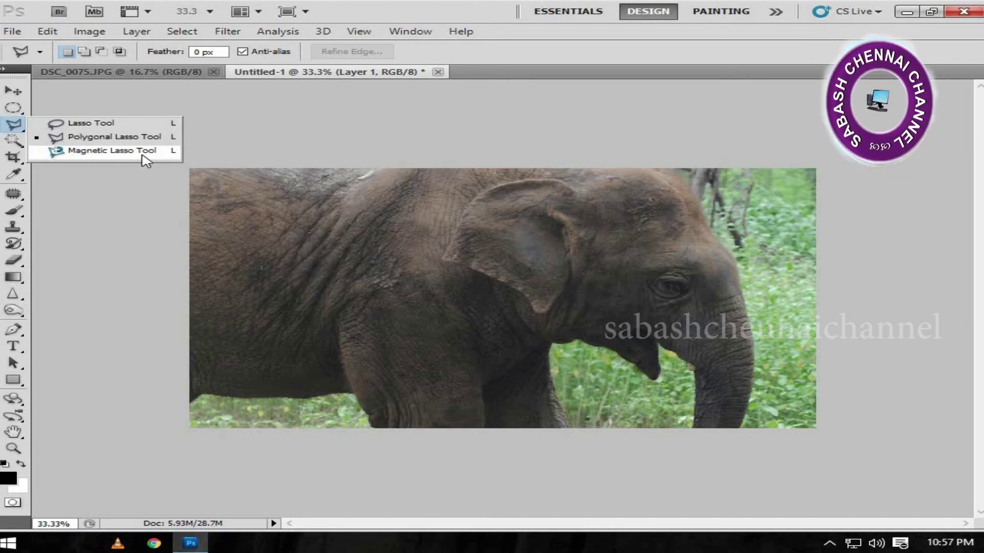
Trace a Magnetic Lasso selection around the elephant's shoulder, then clear it with Ctrl+D
{"action": "left_click", "coordinate": [146, 160]}
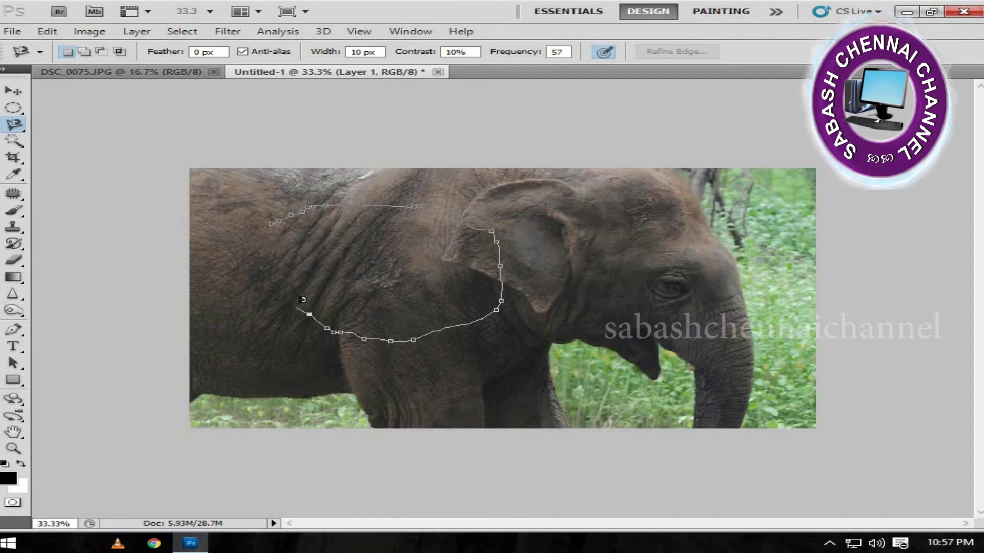
{"action": "left_click", "coordinate": [277, 217]}
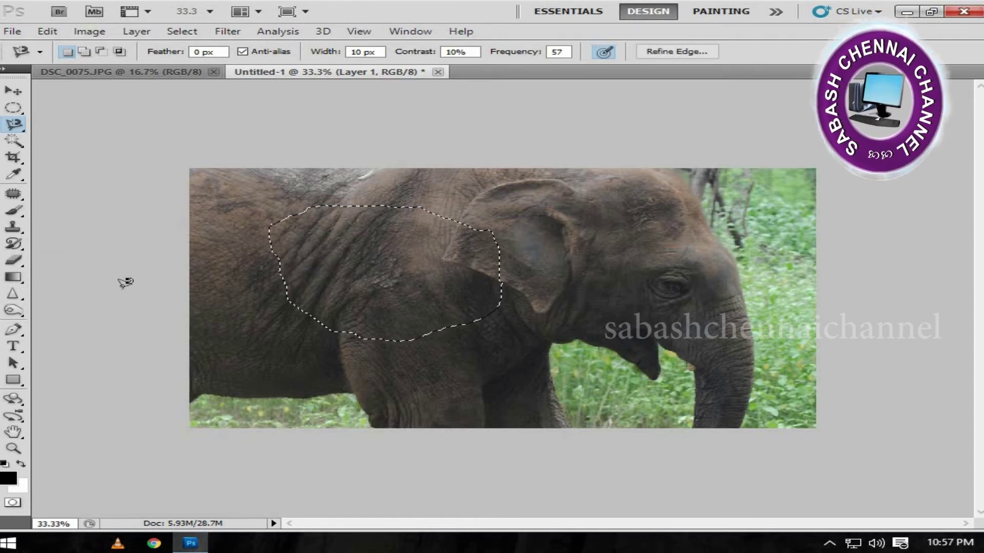
{"action": "key", "text": "ctrl+d"}
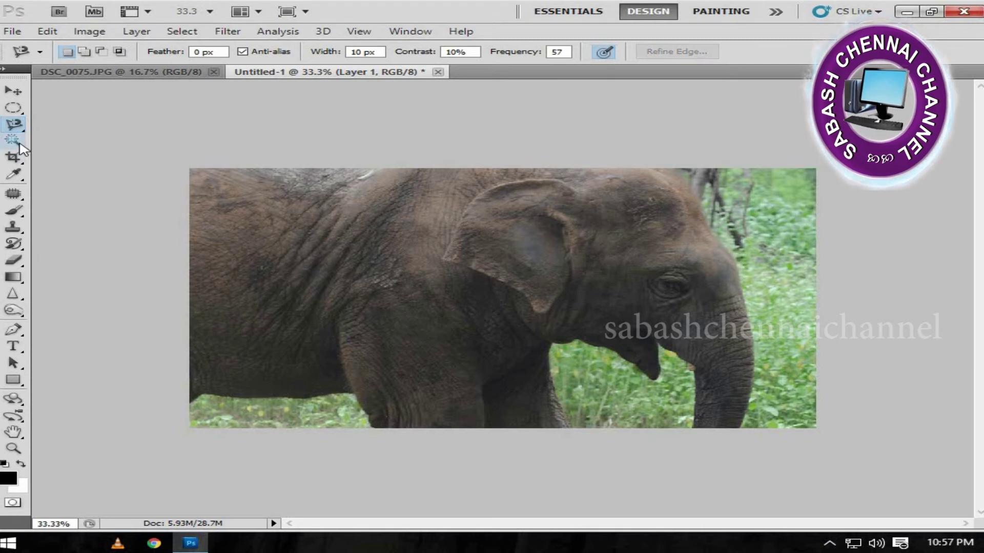
{"action": "left_click", "coordinate": [20, 146]}
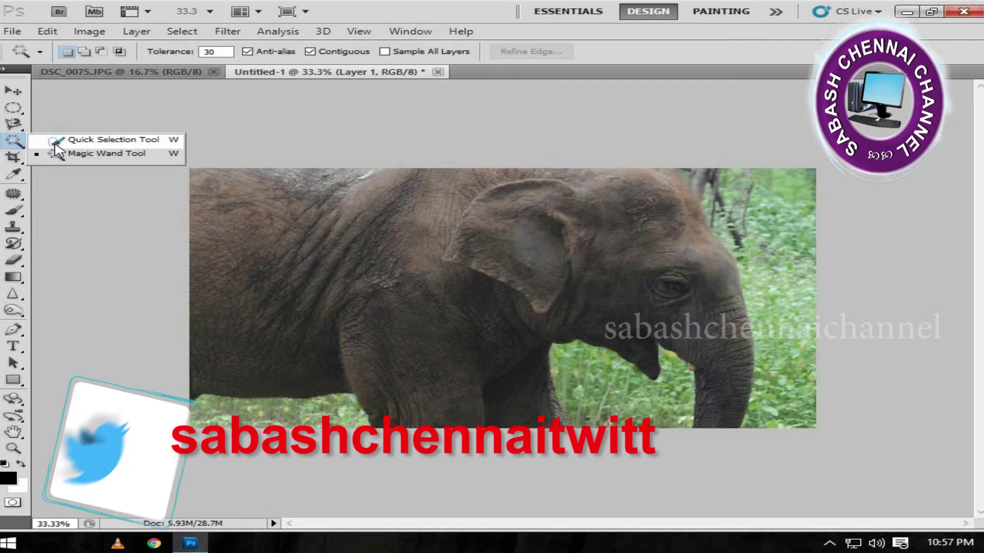
With a size-300 Quick Selection brush, select the head, background, trunk, ear and front leg
{"action": "left_click", "coordinate": [56, 142]}
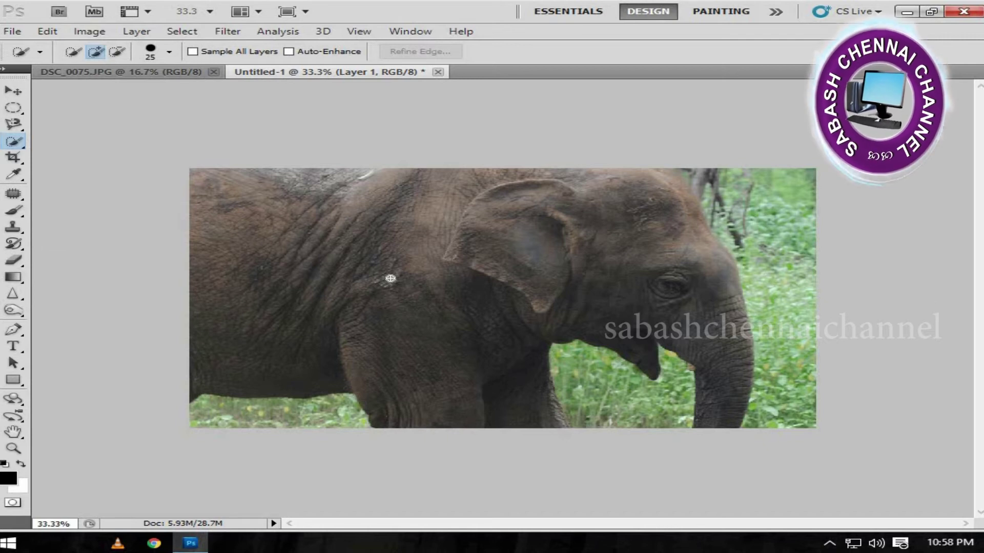
{"action": "key", "text": "bracketright"}
{"action": "key", "text": "bracketright"}
{"action": "key", "text": "bracketright"}
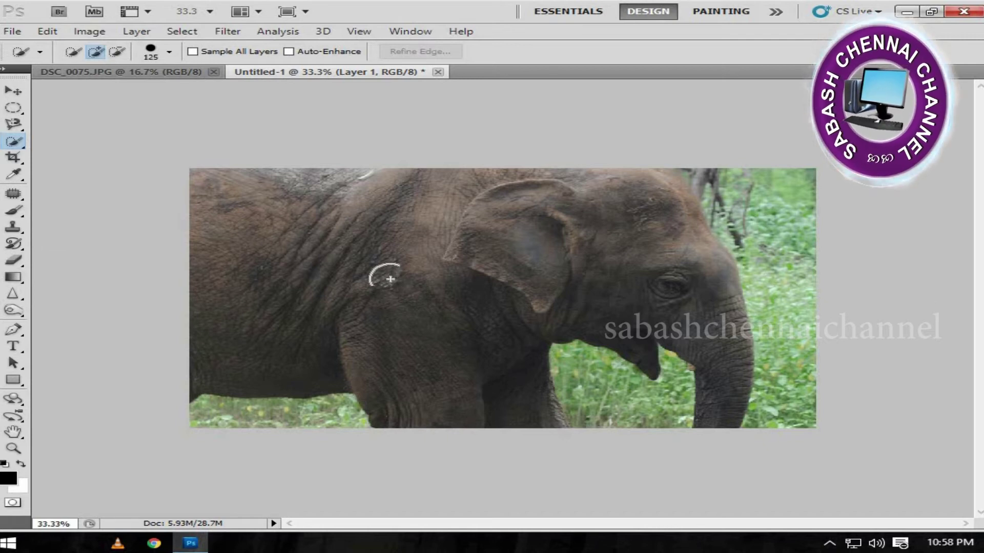
{"action": "key", "text": "bracketright"}
{"action": "key", "text": "bracketright"}
{"action": "key", "text": "bracketright"}
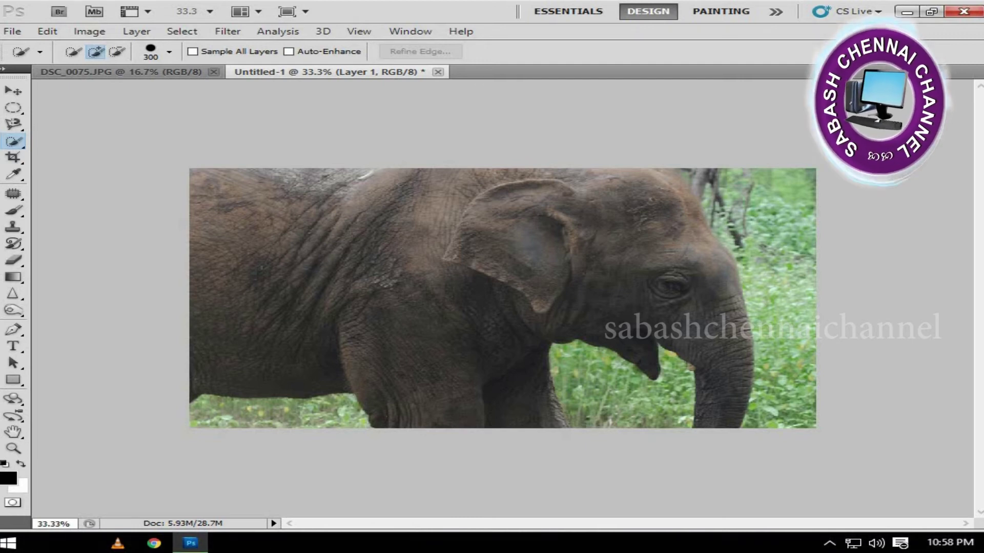
{"action": "left_click_drag", "start_coordinate": [748, 205], "coordinate": [661, 205]}
{"action": "left_click_drag", "start_coordinate": [728, 287], "coordinate": [718, 400]}
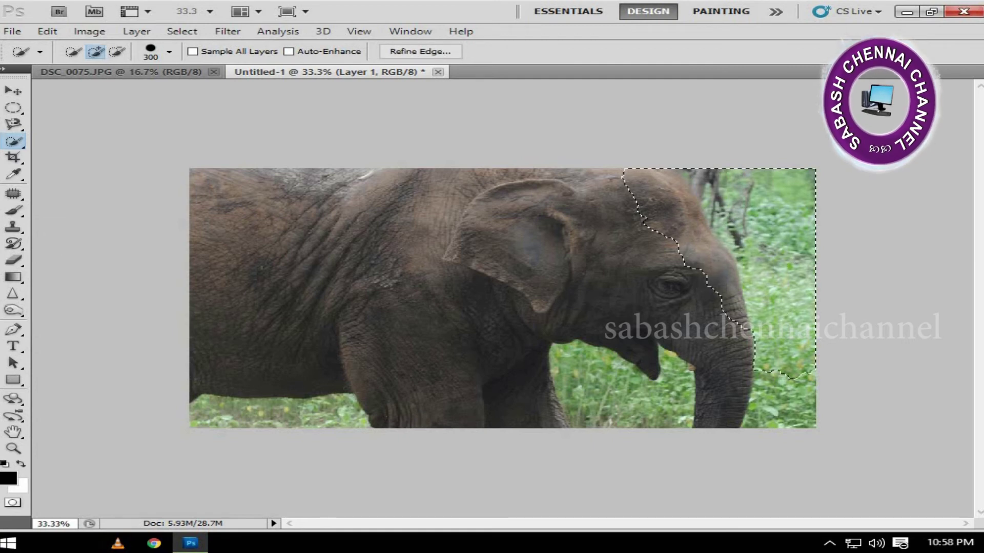
{"action": "mouse_move", "coordinate": [640, 405]}
{"action": "left_mouse_down"}
{"action": "mouse_move", "coordinate": [589, 215]}
{"action": "mouse_move", "coordinate": [400, 317]}
{"action": "left_mouse_up"}
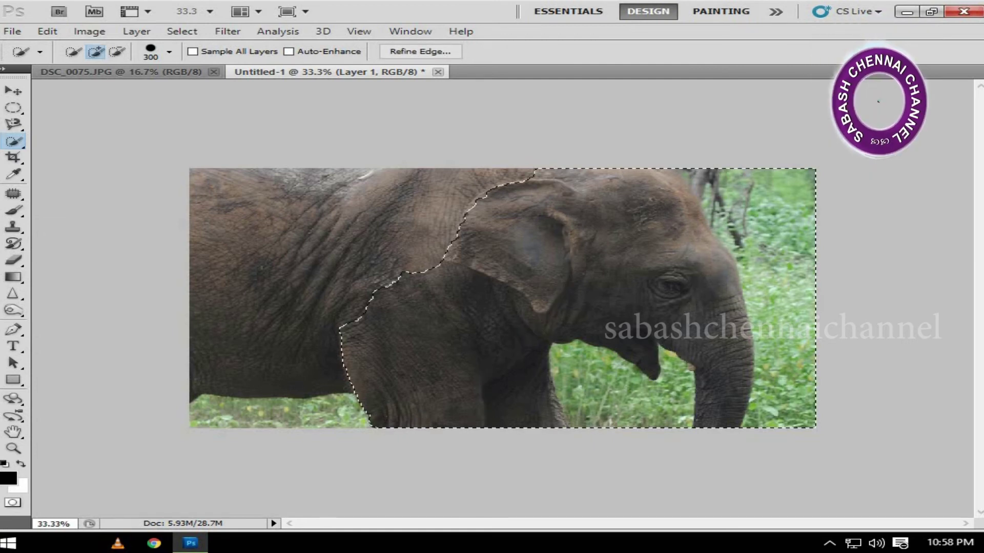
Subtract the front leg, lower body and ear from the selection, then clear it
{"action": "left_click_drag", "start_coordinate": [359, 400], "coordinate": [379, 307]}
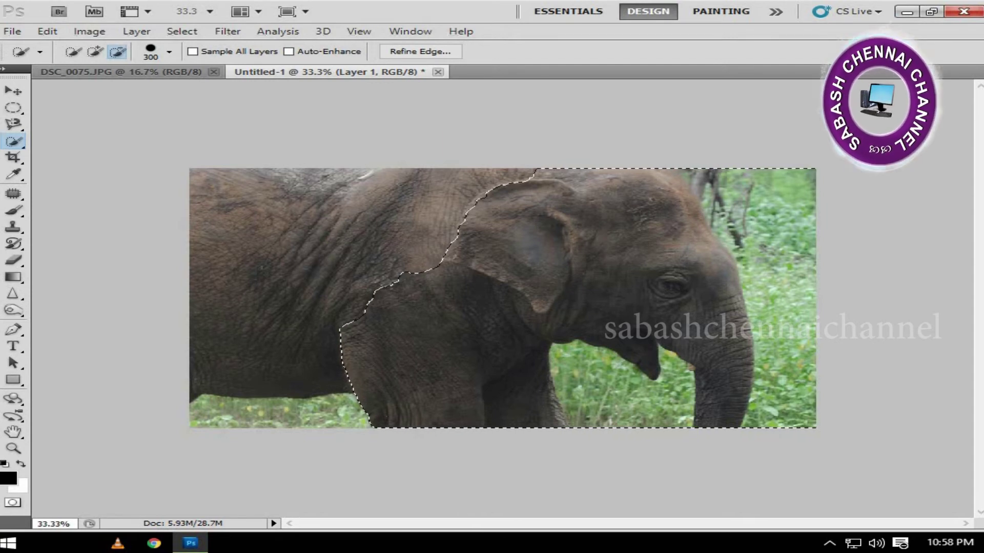
{"action": "left_click_drag", "start_coordinate": [435, 384], "coordinate": [570, 398]}
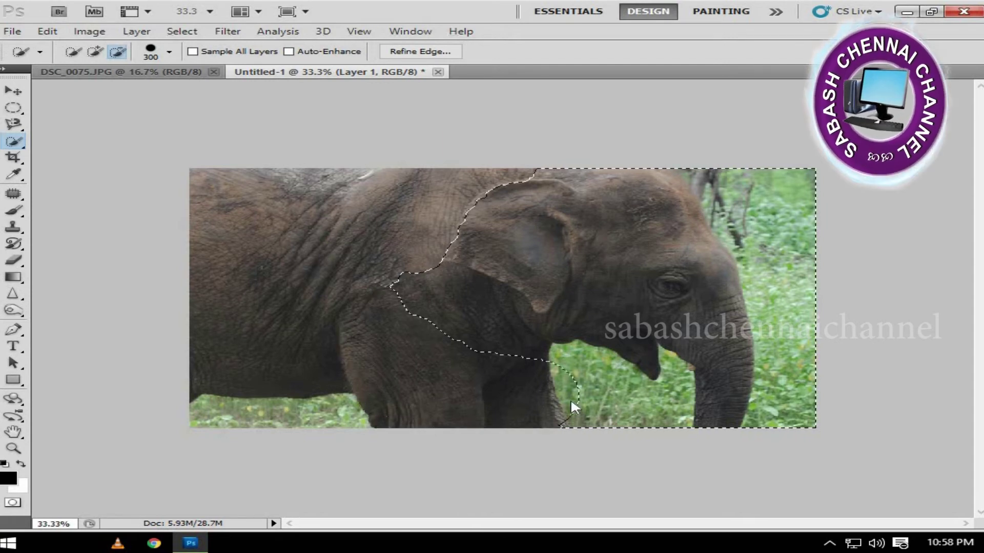
{"action": "left_click_drag", "start_coordinate": [512, 231], "coordinate": [669, 213]}
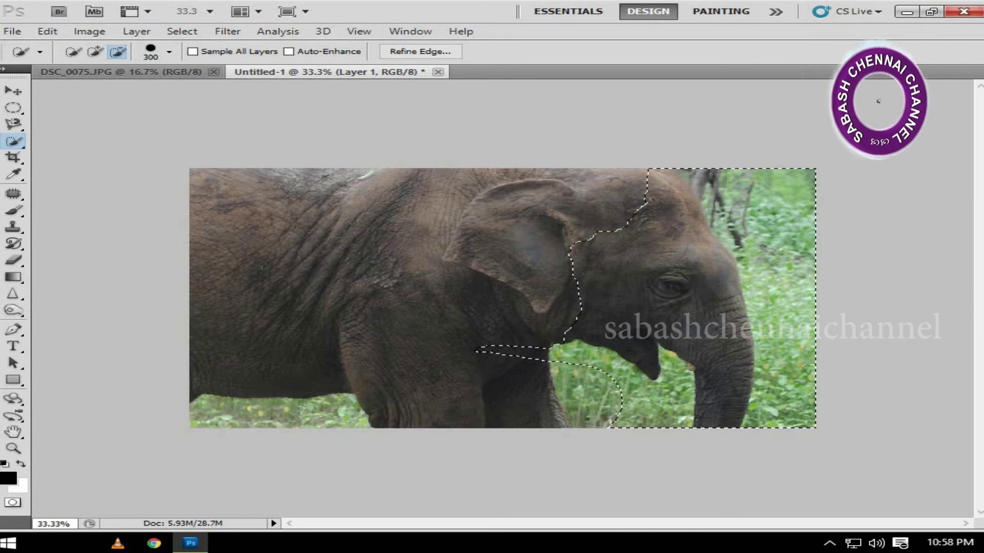
{"action": "key", "text": "ctrl+d"}
{"action": "right_click", "coordinate": [14, 140]}
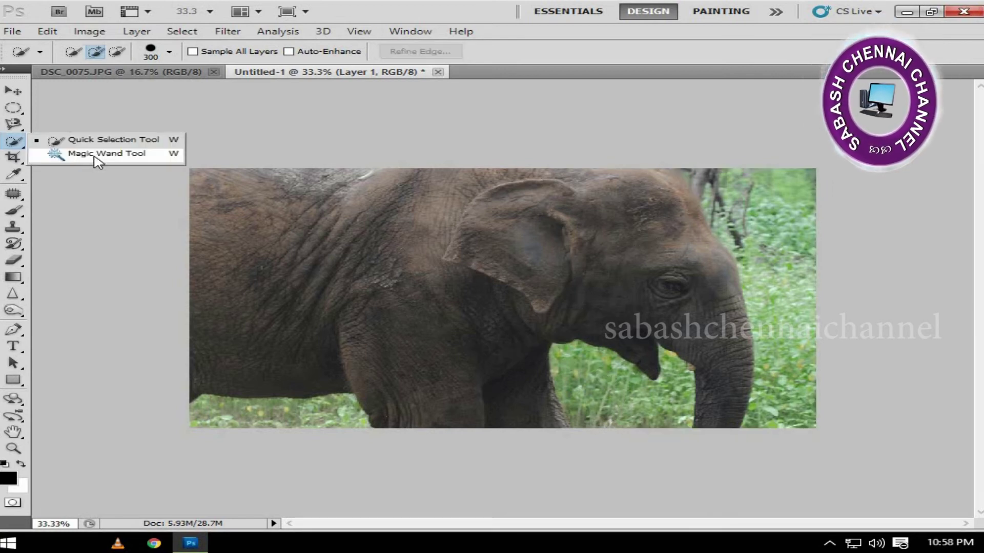
Select similar-toned patches of the elephant's body and ear with the Magic Wand, then clear the selection
{"action": "left_click", "coordinate": [97, 154]}
{"action": "left_click", "coordinate": [379, 183]}
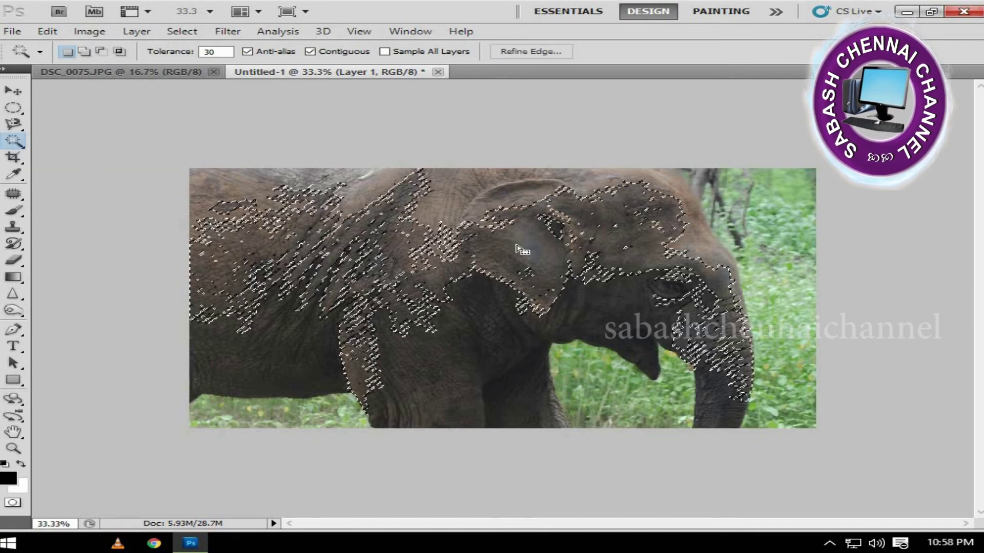
{"action": "left_click", "coordinate": [380, 183], "text": "shift"}
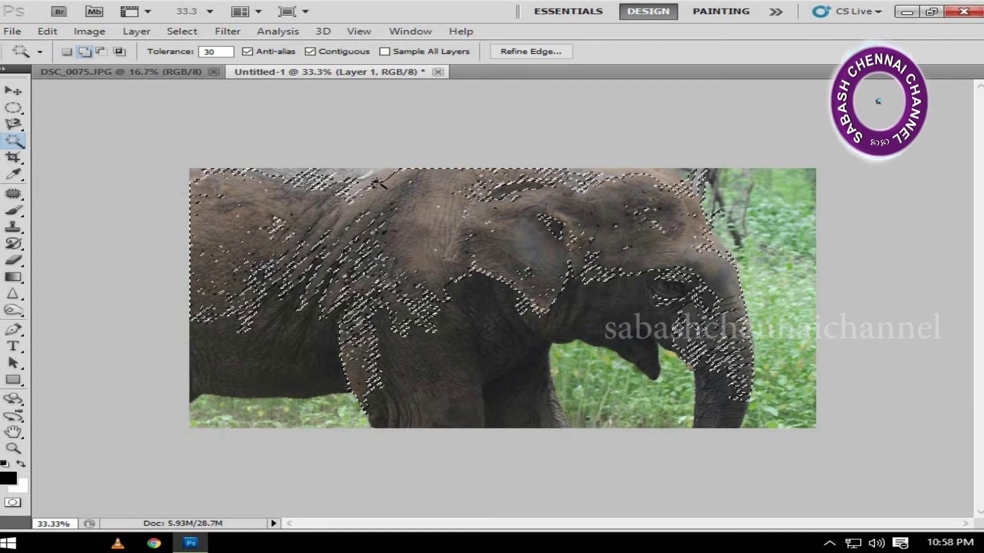
{"action": "left_click", "coordinate": [361, 241], "text": "shift"}
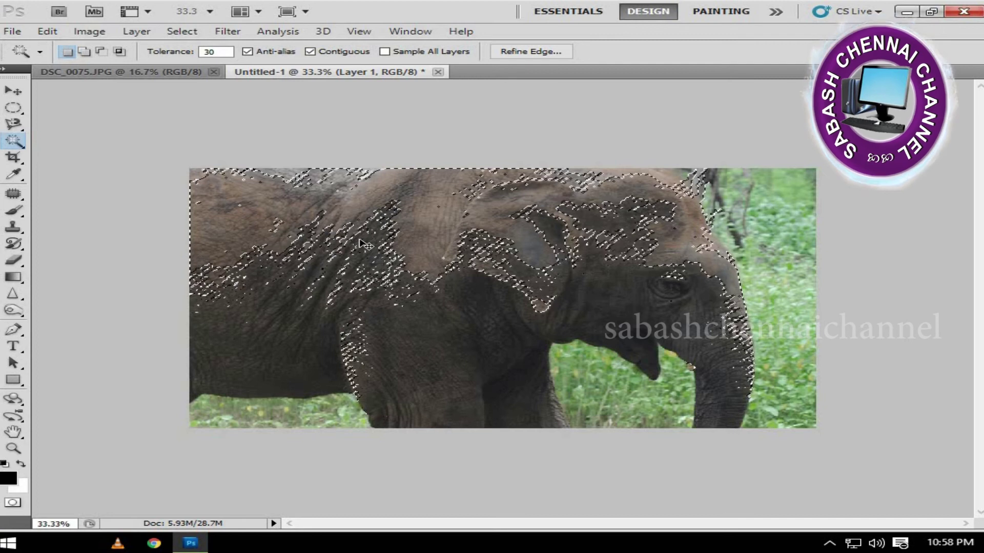
{"action": "key", "text": "ctrl+d"}
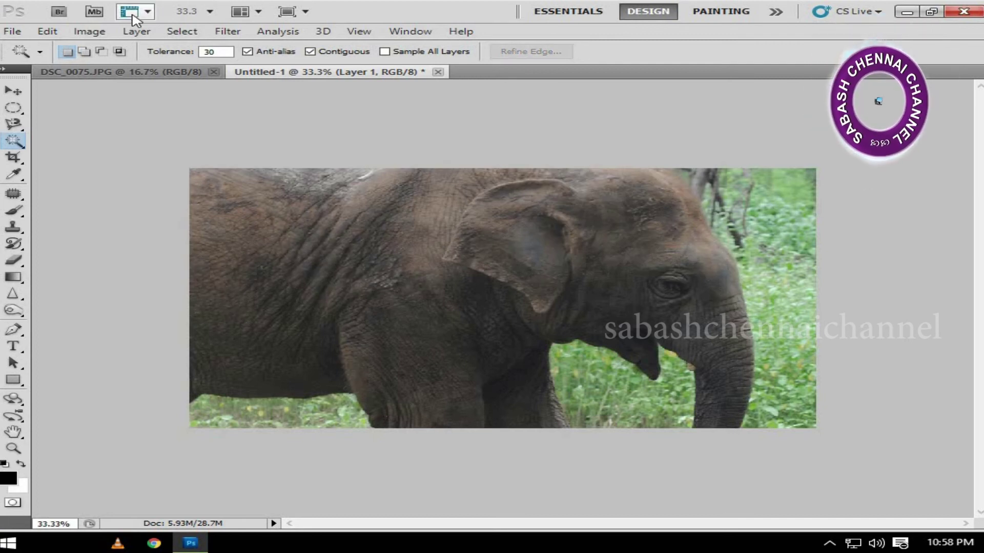
Turn the restored rectangular selection into a crop box, move it onto the elephant's head and commit
{"action": "left_click", "coordinate": [16, 160]}
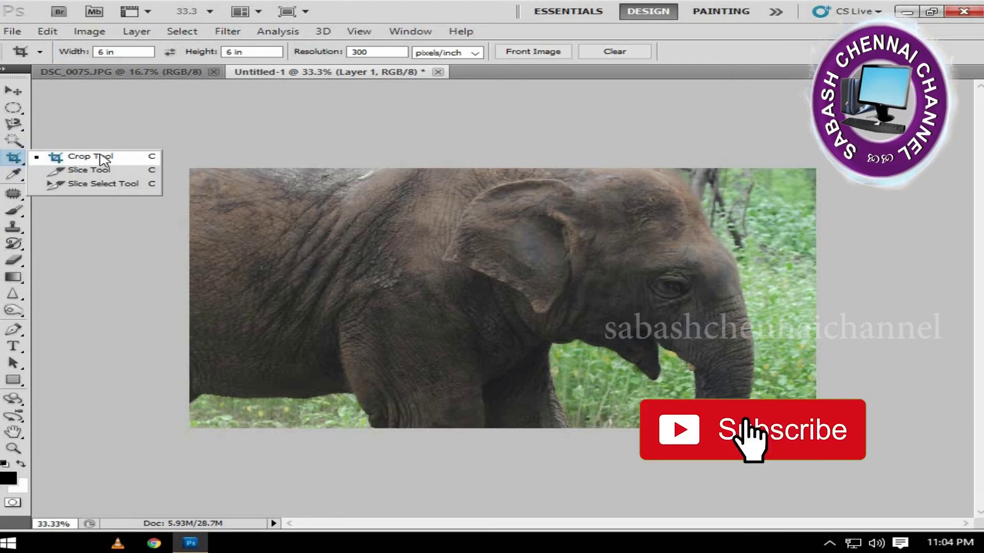
{"action": "left_click", "coordinate": [101, 157]}
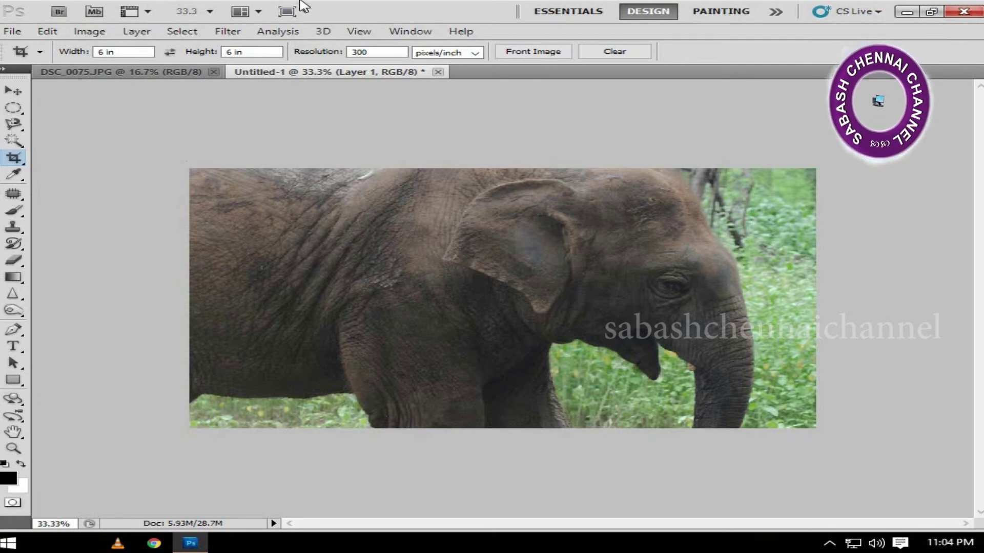
{"action": "key", "text": "ctrl+shift+d"}
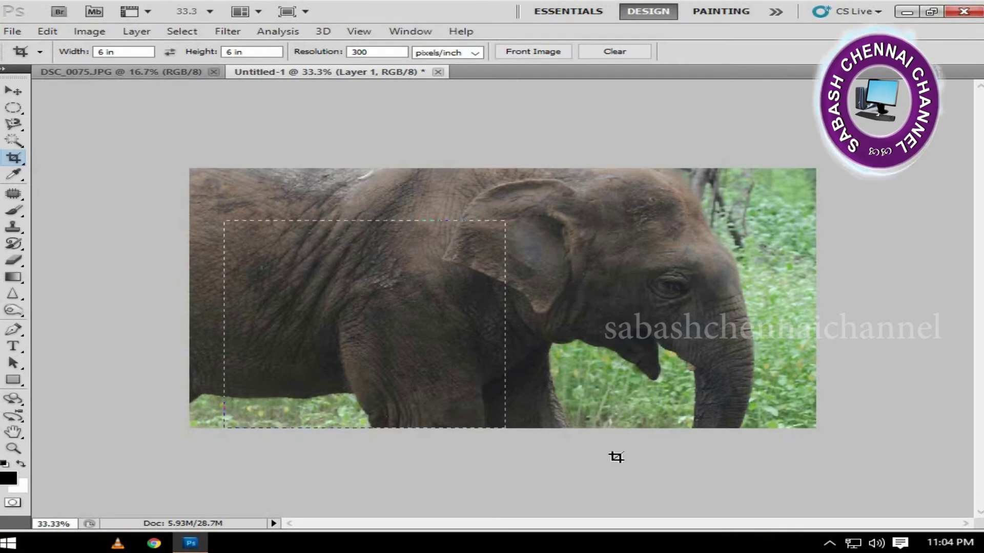
{"action": "key", "text": "Return"}
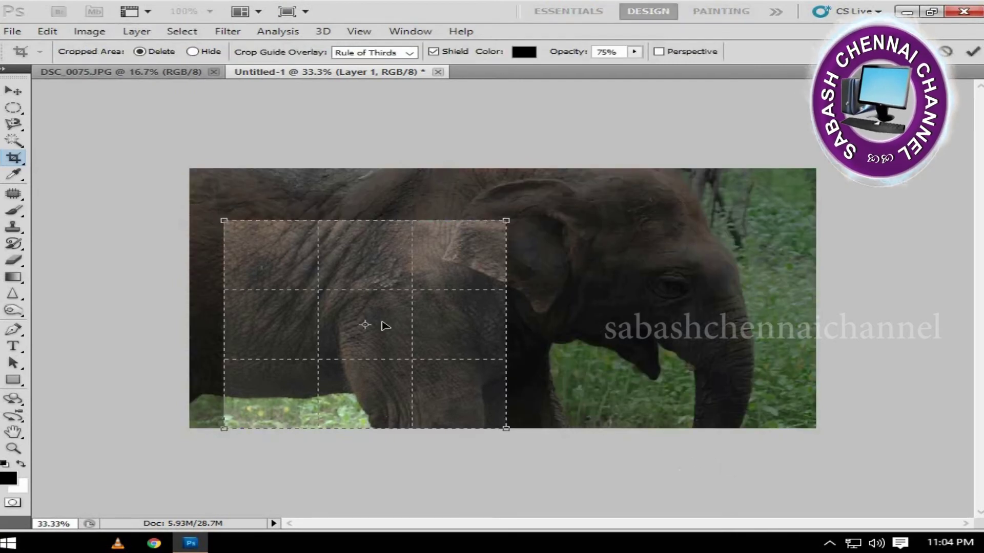
{"action": "mouse_move", "coordinate": [382, 384]}
{"action": "left_mouse_down"}
{"action": "mouse_move", "coordinate": [644, 347]}
{"action": "mouse_move", "coordinate": [635, 310]}
{"action": "left_mouse_up"}
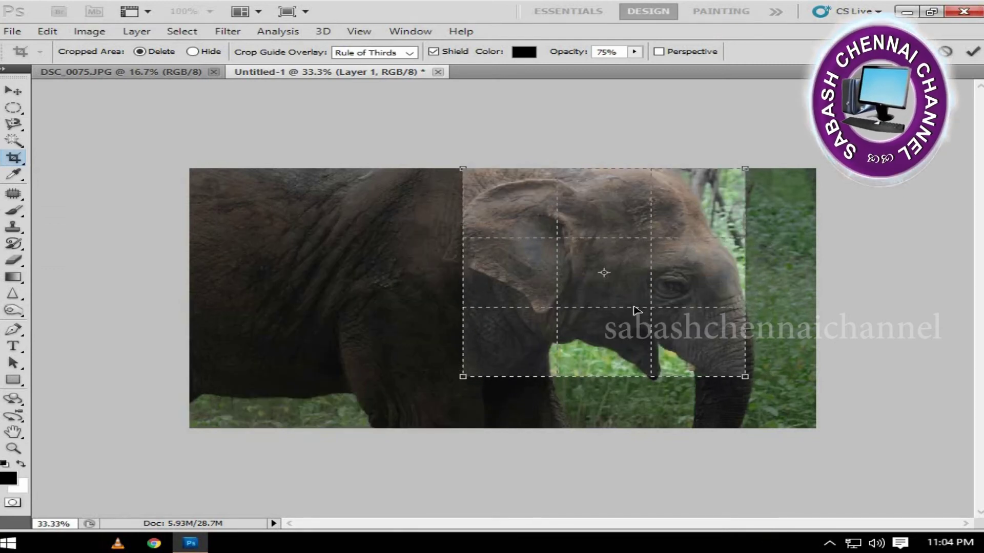
{"action": "key", "text": "Return"}
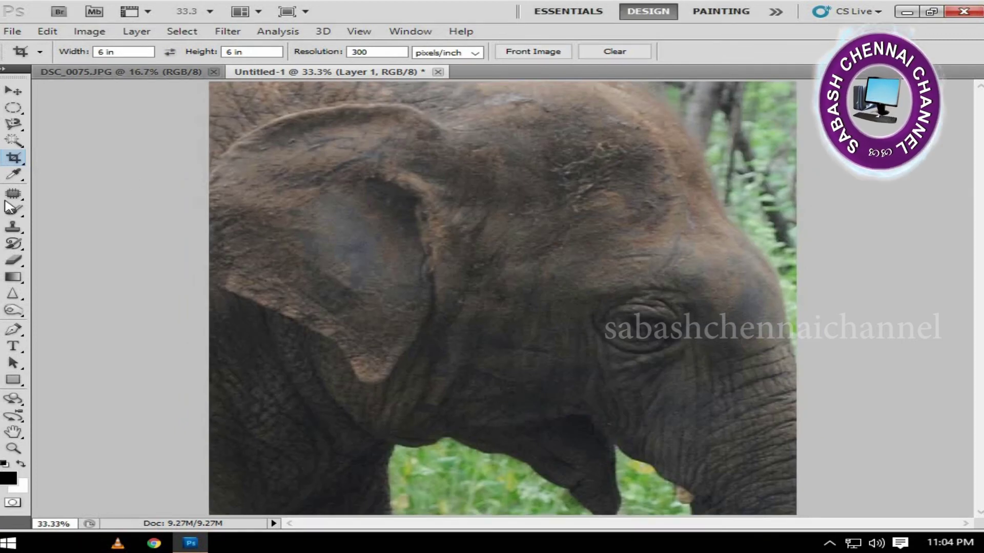
Draw a slice across the elephant's ear and head, then raise its top edge
{"action": "right_click", "coordinate": [14, 157]}
{"action": "left_click", "coordinate": [82, 167]}
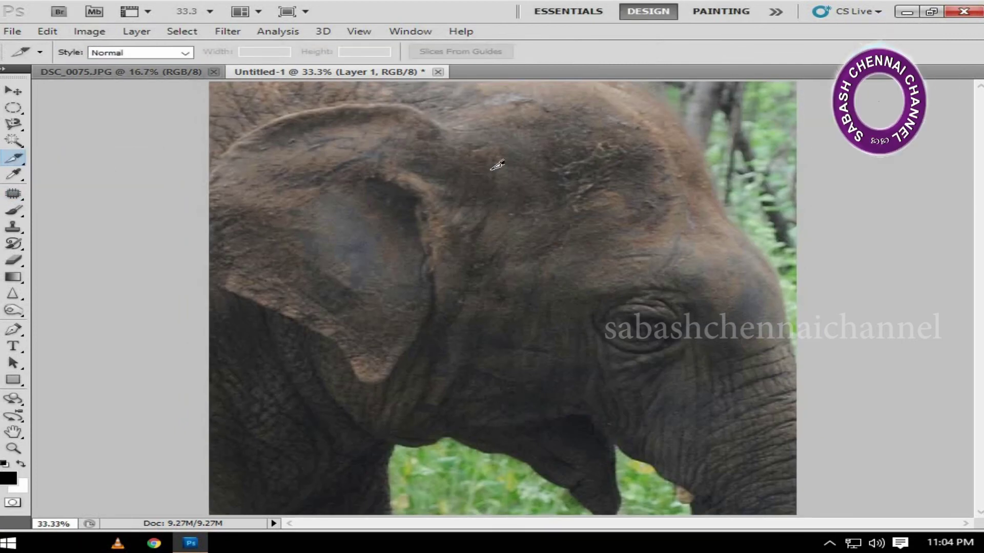
{"action": "left_click_drag", "start_coordinate": [314, 190], "coordinate": [804, 289]}
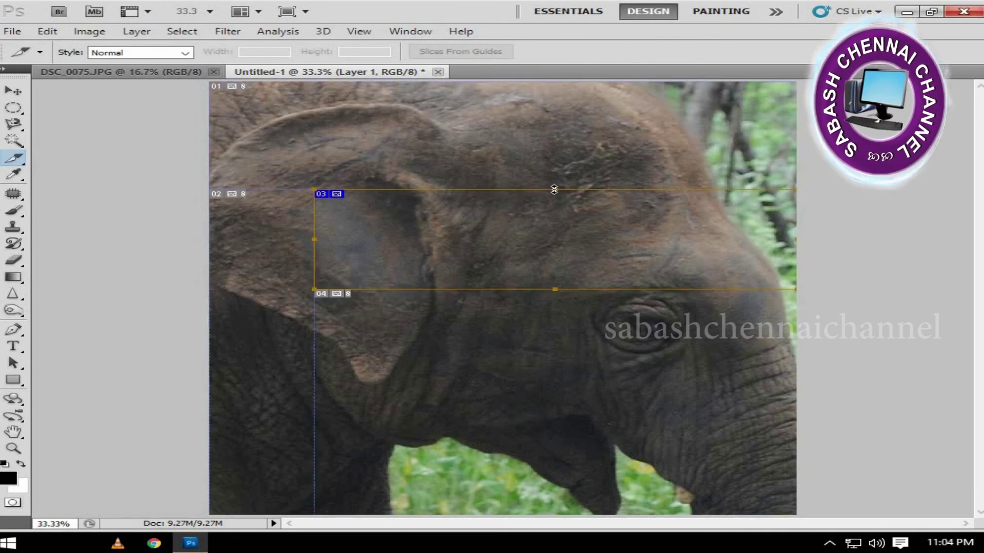
{"action": "left_click_drag", "start_coordinate": [553, 189], "coordinate": [555, 176]}
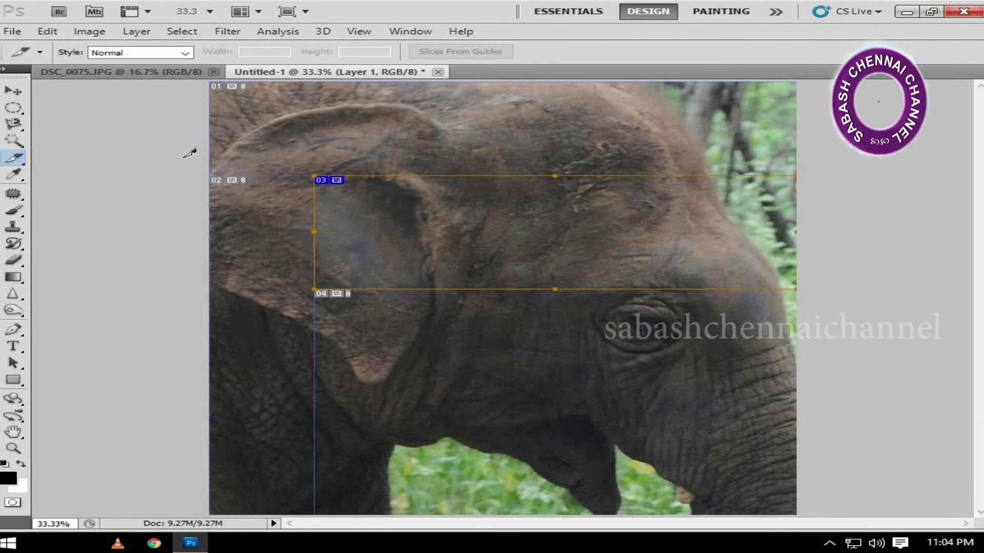
Use the Slice Select Tool to move slice 03 down and right, then pick the Eyedropper Tool
{"action": "right_click", "coordinate": [14, 159]}
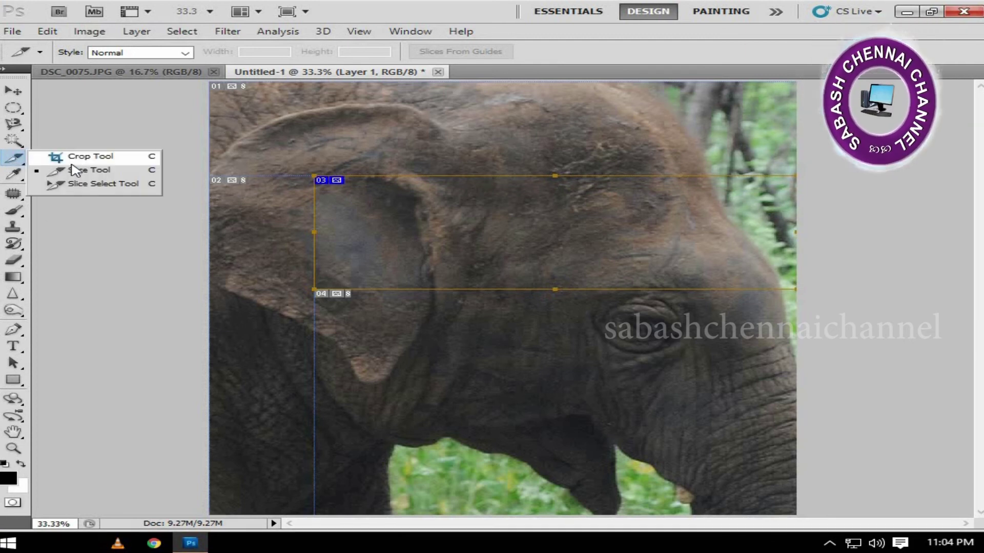
{"action": "left_click", "coordinate": [91, 187]}
{"action": "left_click_drag", "start_coordinate": [333, 71], "coordinate": [303, 81]}
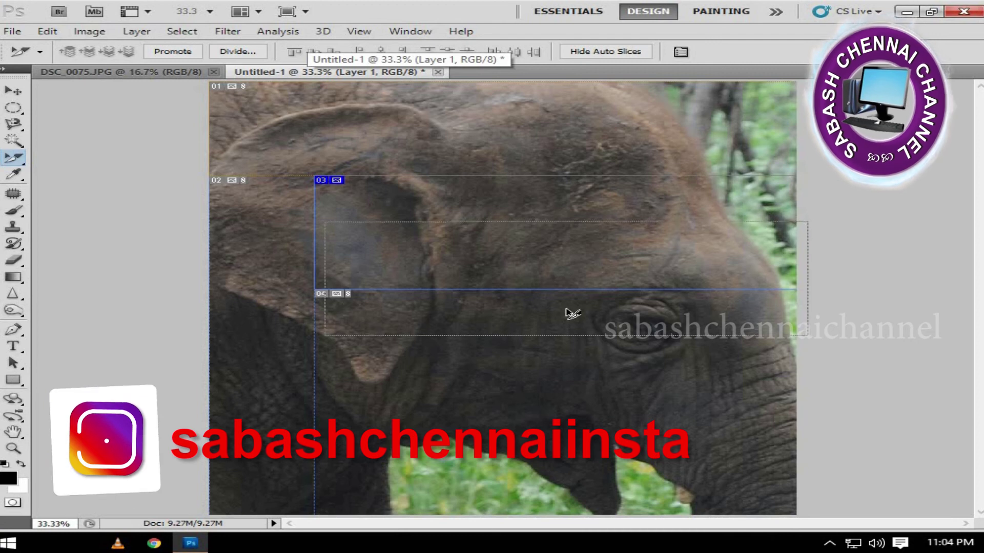
{"action": "left_click_drag", "start_coordinate": [555, 259], "coordinate": [569, 307]}
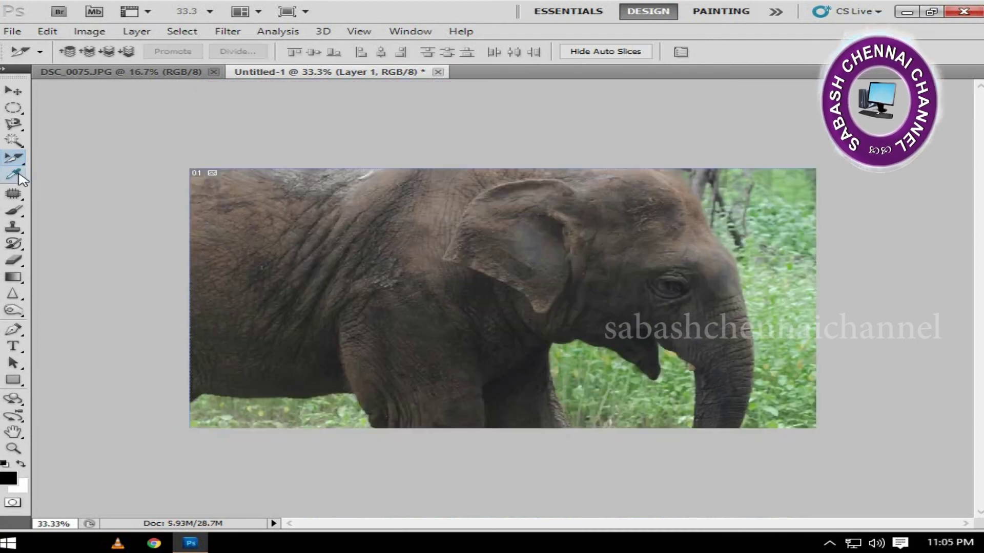
{"action": "left_click", "coordinate": [21, 179]}
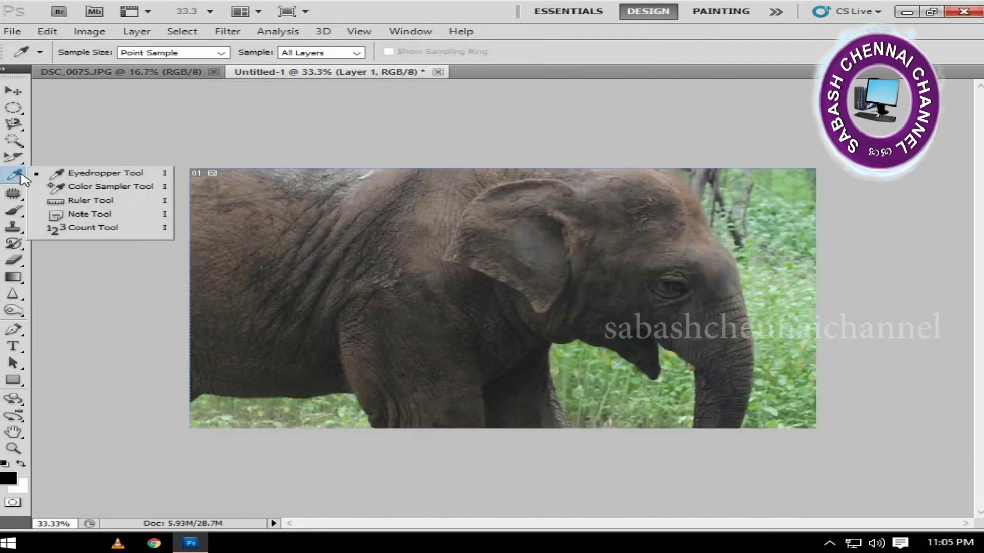
{"action": "left_click", "coordinate": [90, 174]}
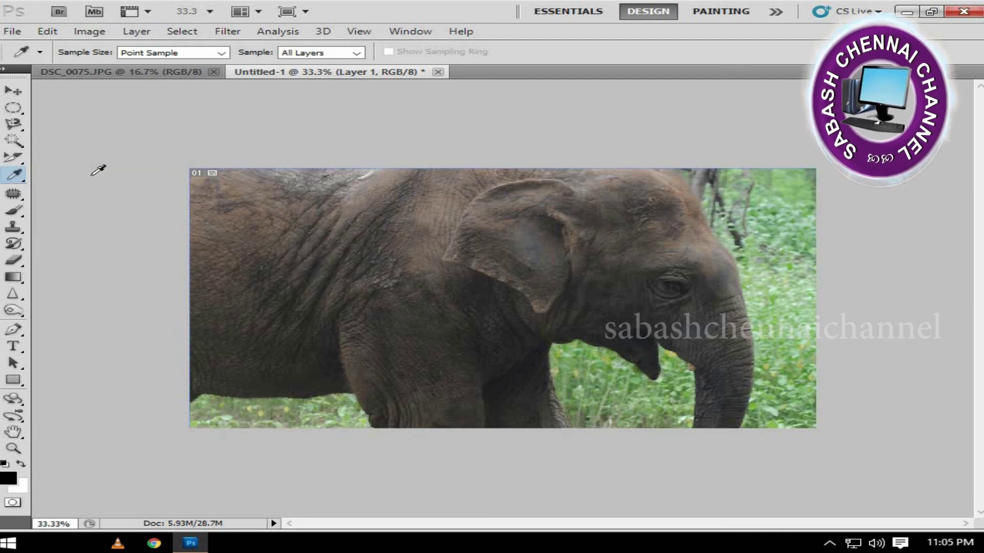
Sample browns, greys and grass greens from the photo into the foreground colour picker
{"action": "left_click", "coordinate": [12, 483]}
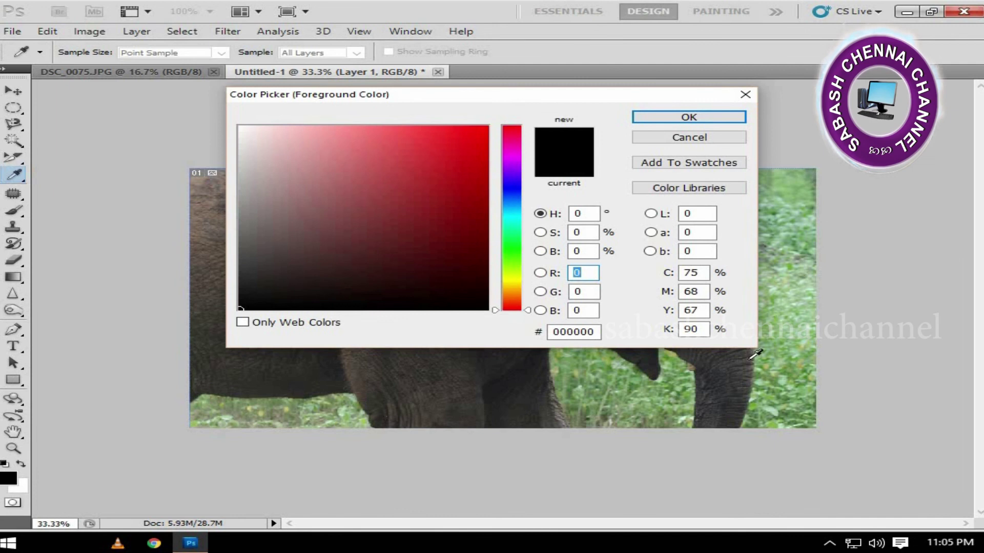
{"action": "left_click", "coordinate": [693, 367]}
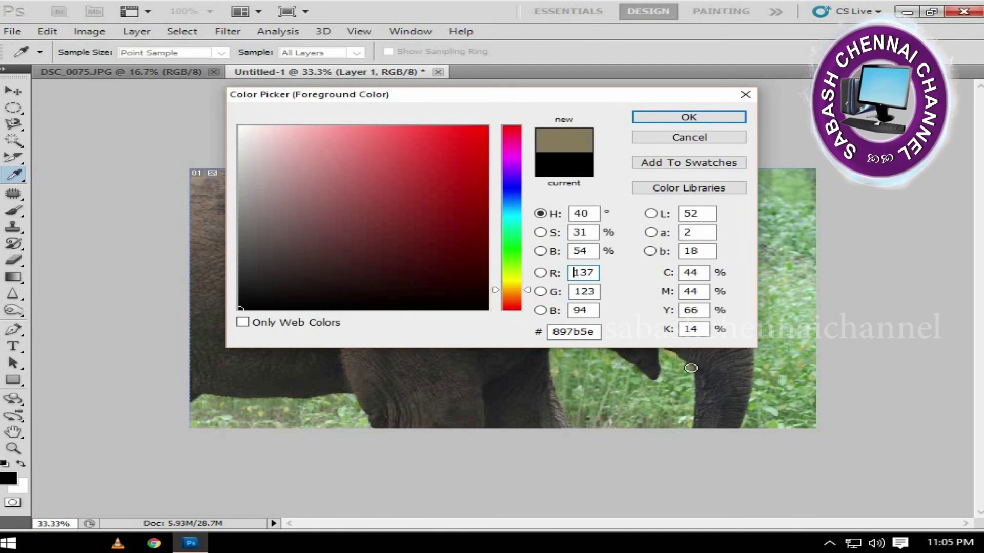
{"action": "left_click_drag", "start_coordinate": [520, 92], "coordinate": [296, 93]}
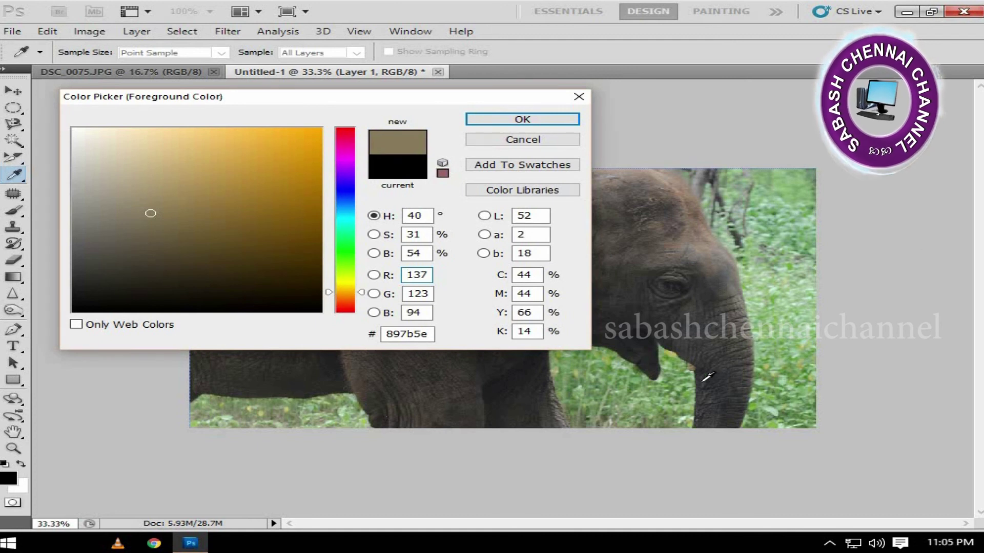
{"action": "left_click", "coordinate": [674, 280]}
{"action": "left_click", "coordinate": [677, 286]}
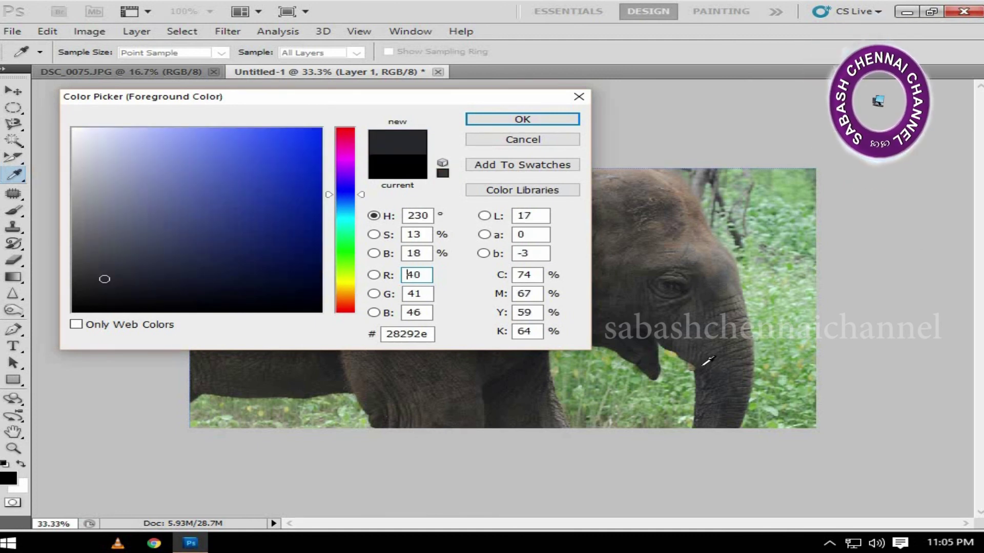
{"action": "left_click", "coordinate": [721, 362]}
{"action": "left_click", "coordinate": [792, 245]}
{"action": "left_click", "coordinate": [790, 302]}
Keep sampling around the trunk and face, then accept olive brown 797053 (R121, G112, B83)
{"action": "left_click", "coordinate": [687, 396]}
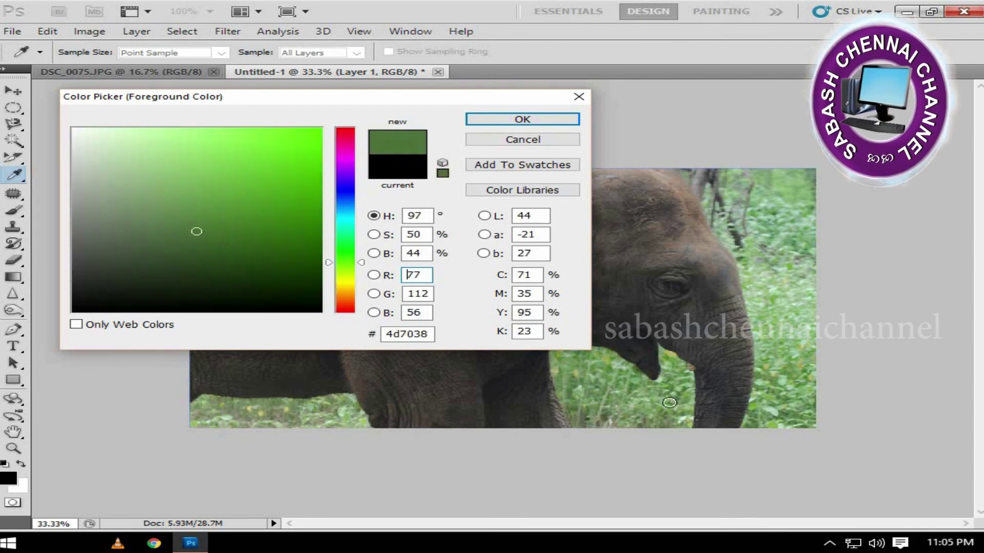
{"action": "left_click", "coordinate": [695, 396]}
{"action": "left_click", "coordinate": [707, 336]}
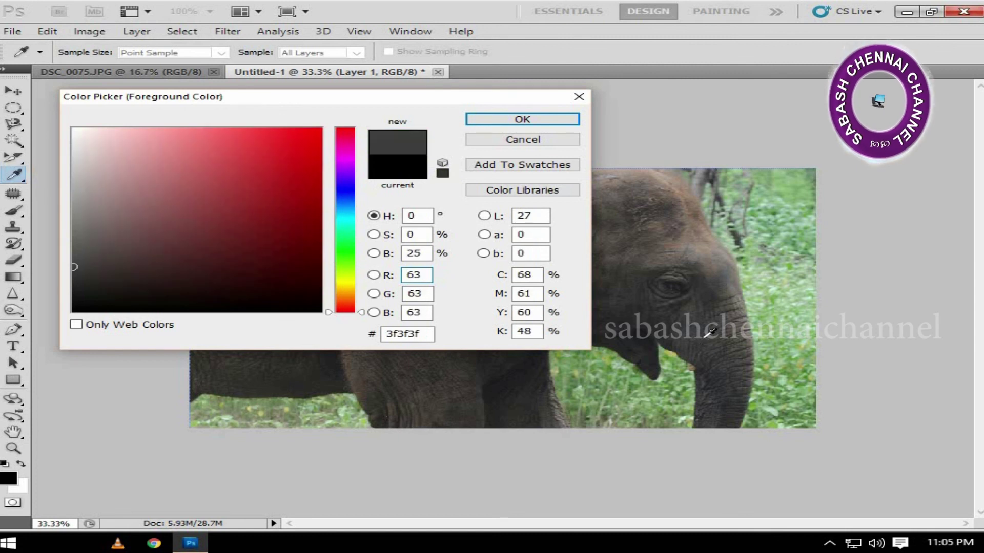
{"action": "left_click", "coordinate": [696, 366]}
{"action": "left_click", "coordinate": [687, 396]}
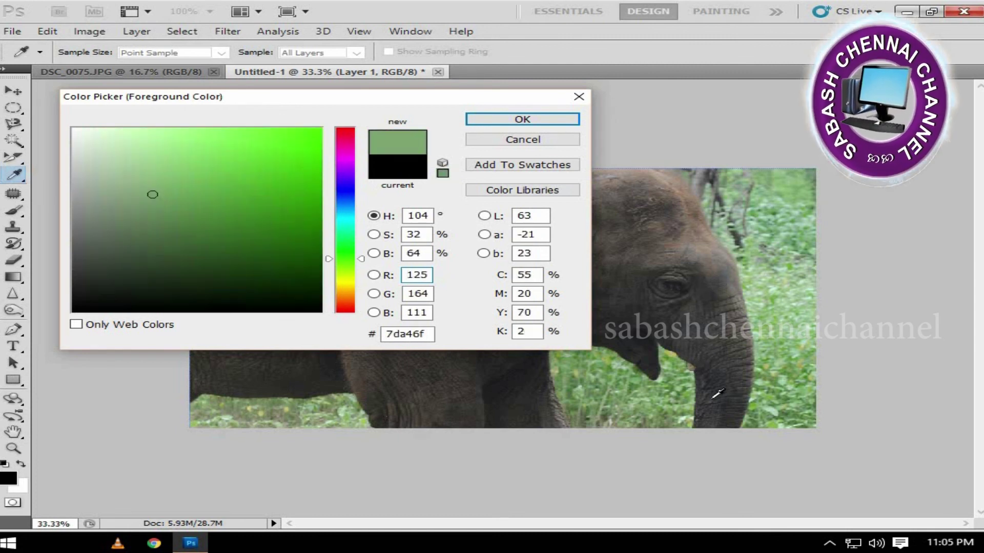
{"action": "left_click", "coordinate": [672, 401]}
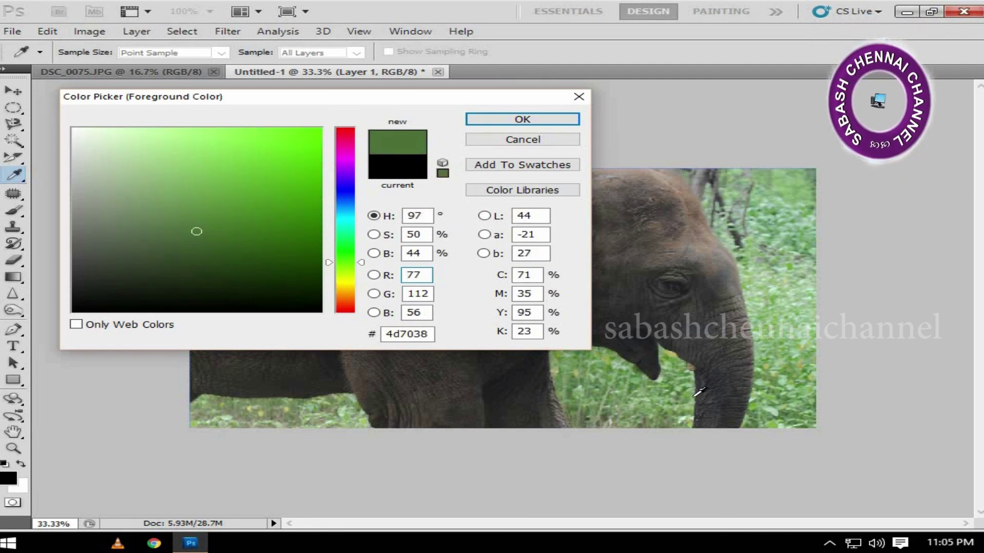
{"action": "left_click", "coordinate": [691, 397]}
{"action": "left_click", "coordinate": [704, 304]}
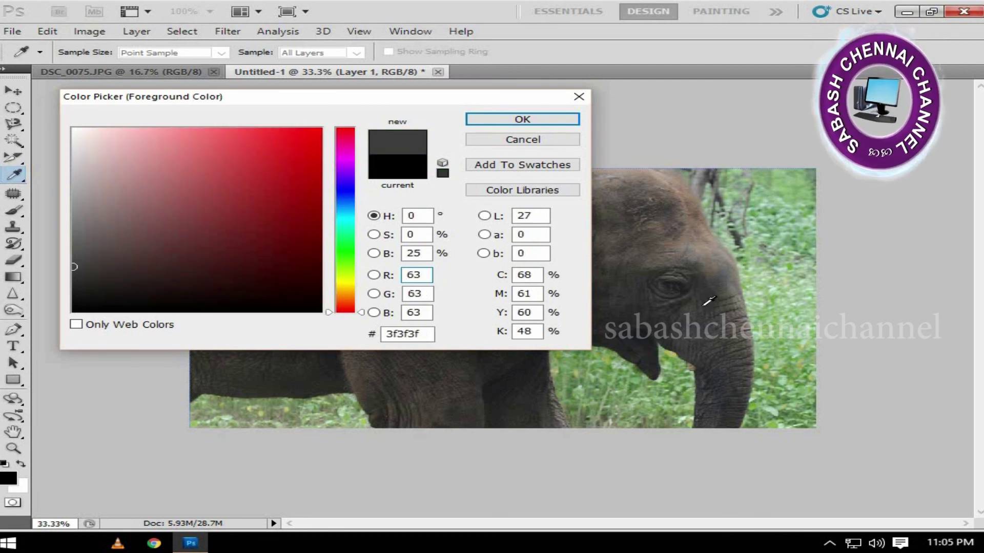
{"action": "left_click", "coordinate": [628, 198]}
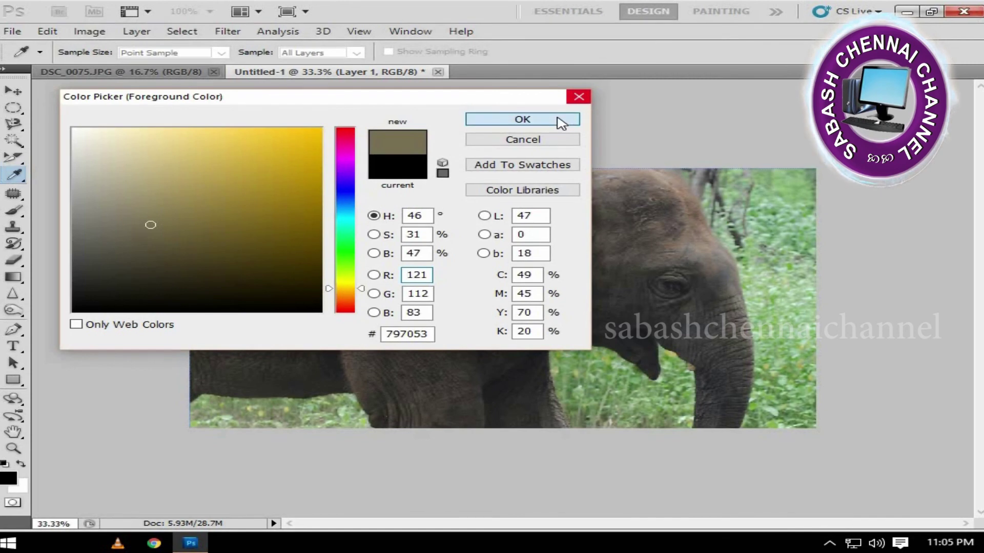
{"action": "left_click", "coordinate": [564, 118]}
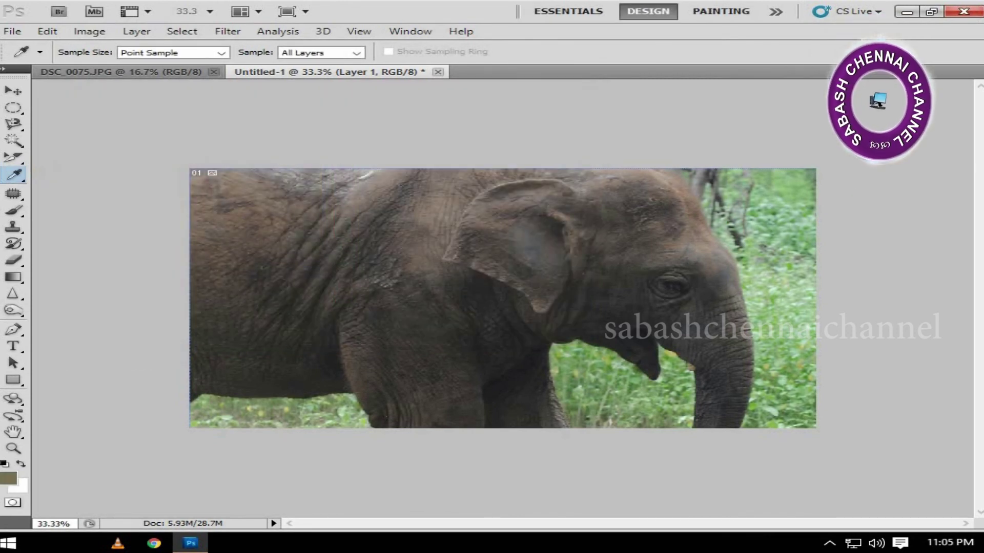